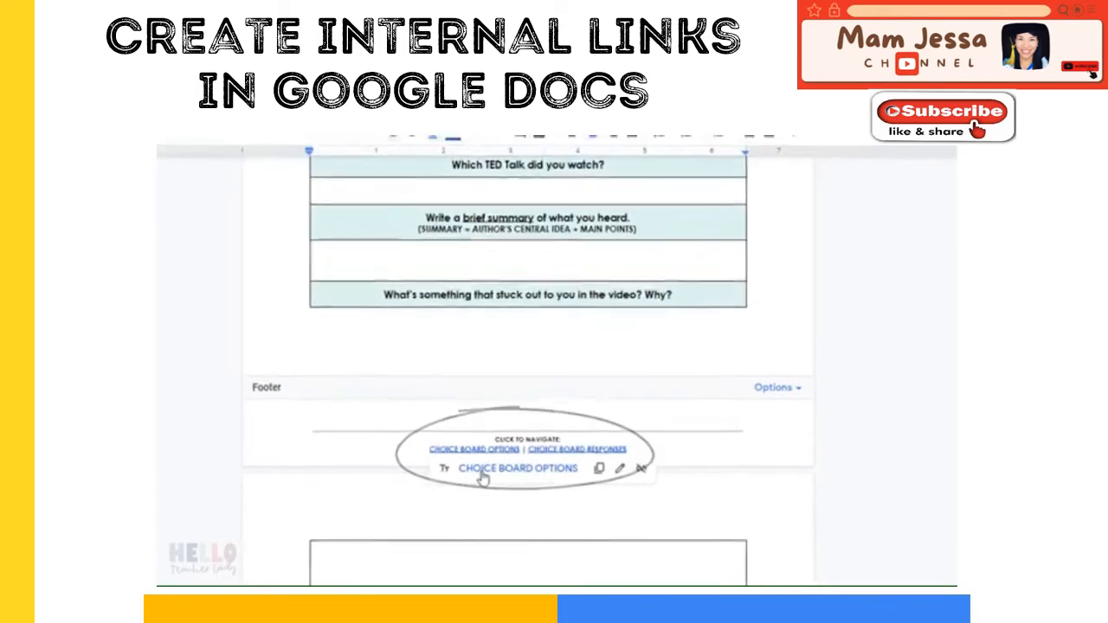
Follow the CHOICE BOARD OPTIONS navigation link in the footer.
left_click(477, 468)
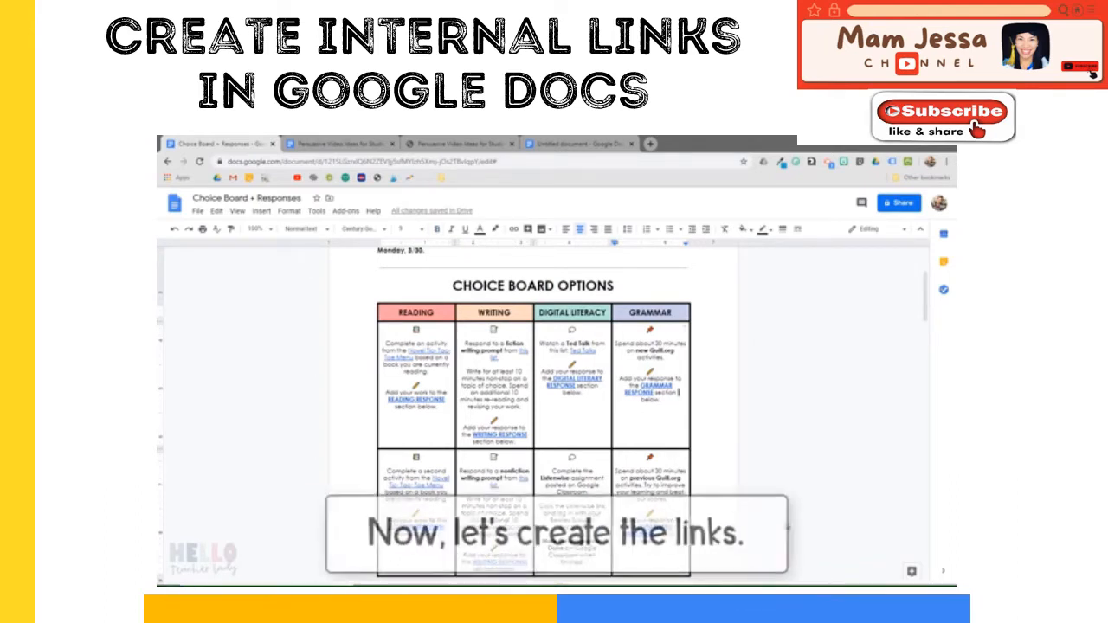
Switch to the Untitled document and review the available paragraph styles, including Heading 2 and Heading 3, without applying one.
left_click(582, 144)
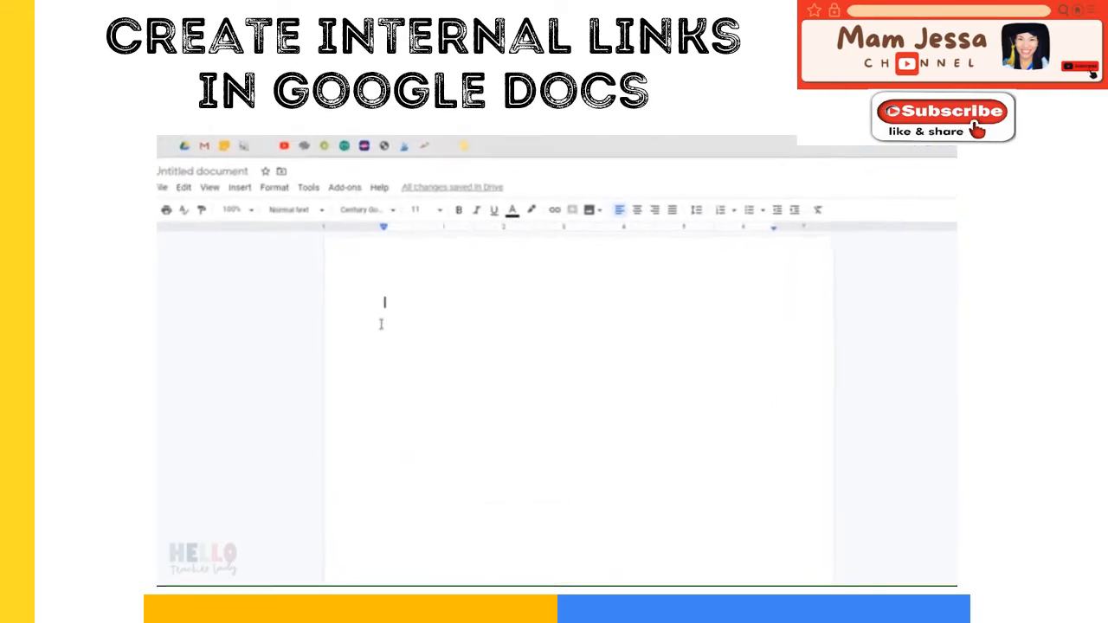
left_click(288, 209)
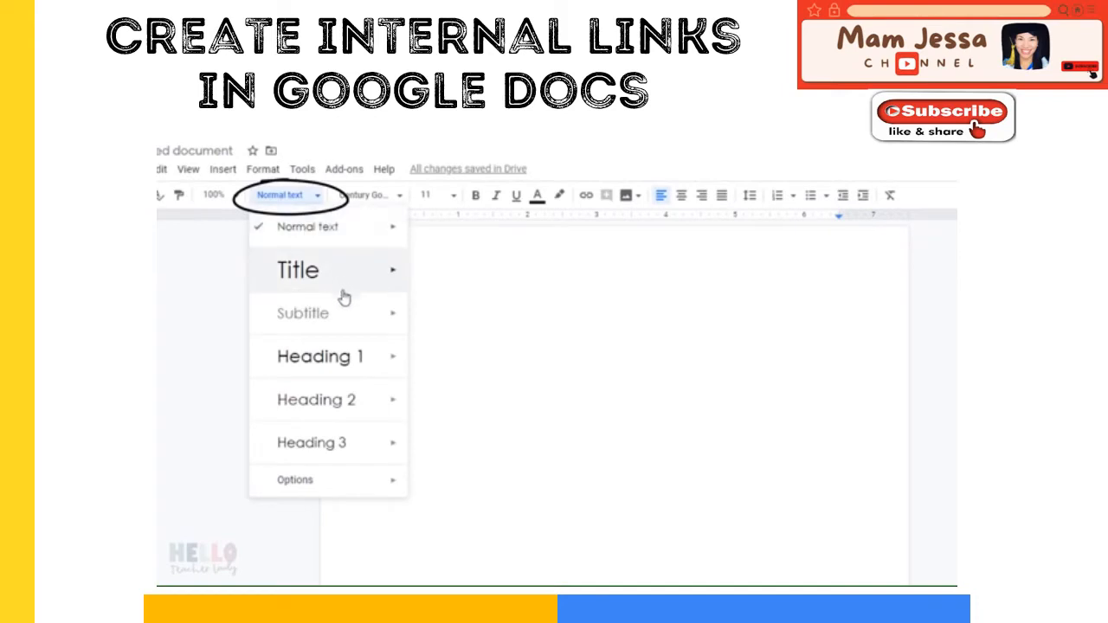
mouse_move(346, 391)
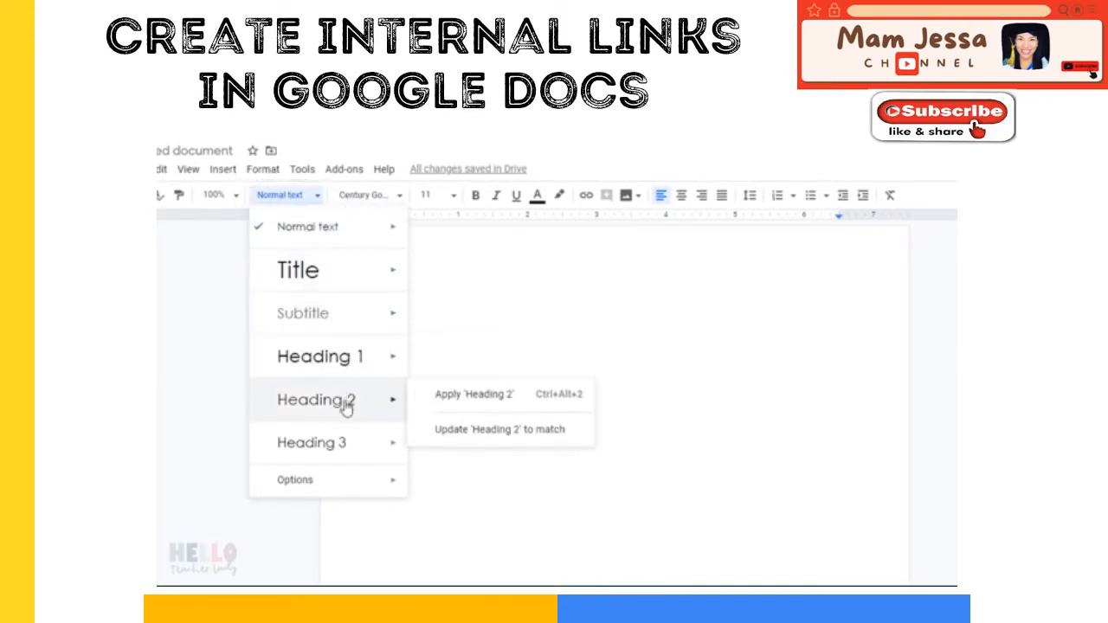
mouse_move(353, 444)
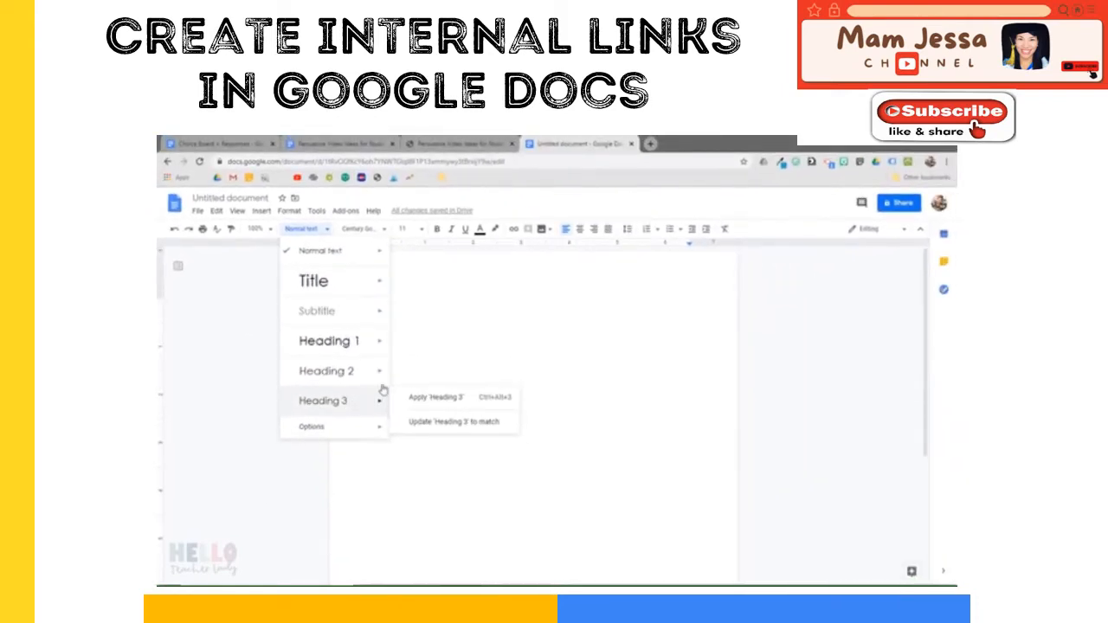
left_click(499, 299)
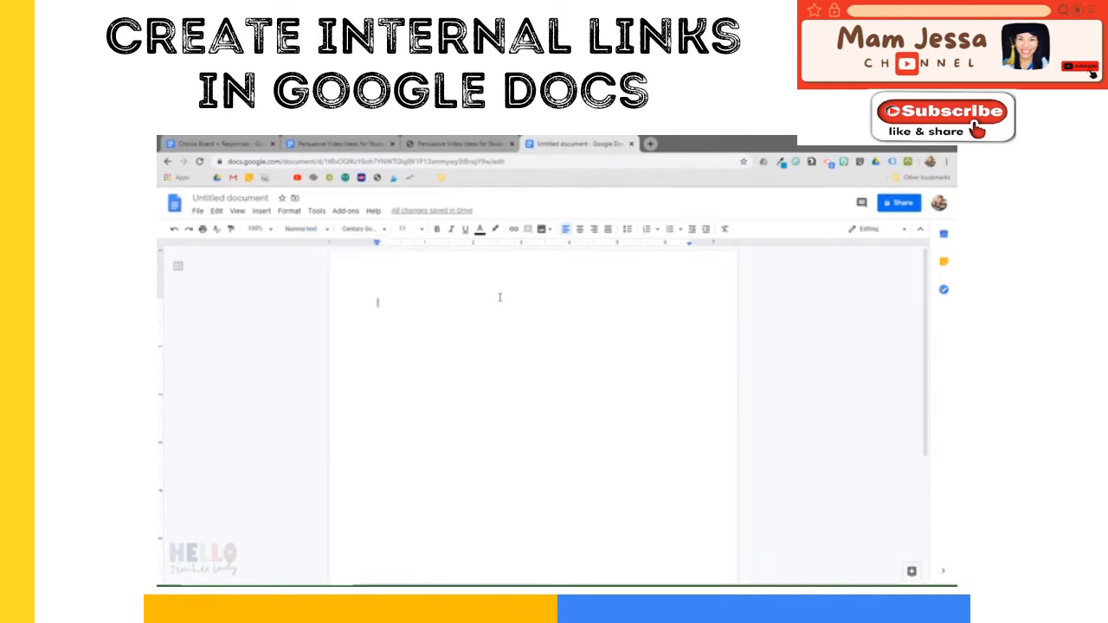
Write the lines "I am a title", "I am a heading", "I am a subheading" and "I am normal text.", continuing the last with Lorem ipsum filler.
type("I am a title")
key("Return")
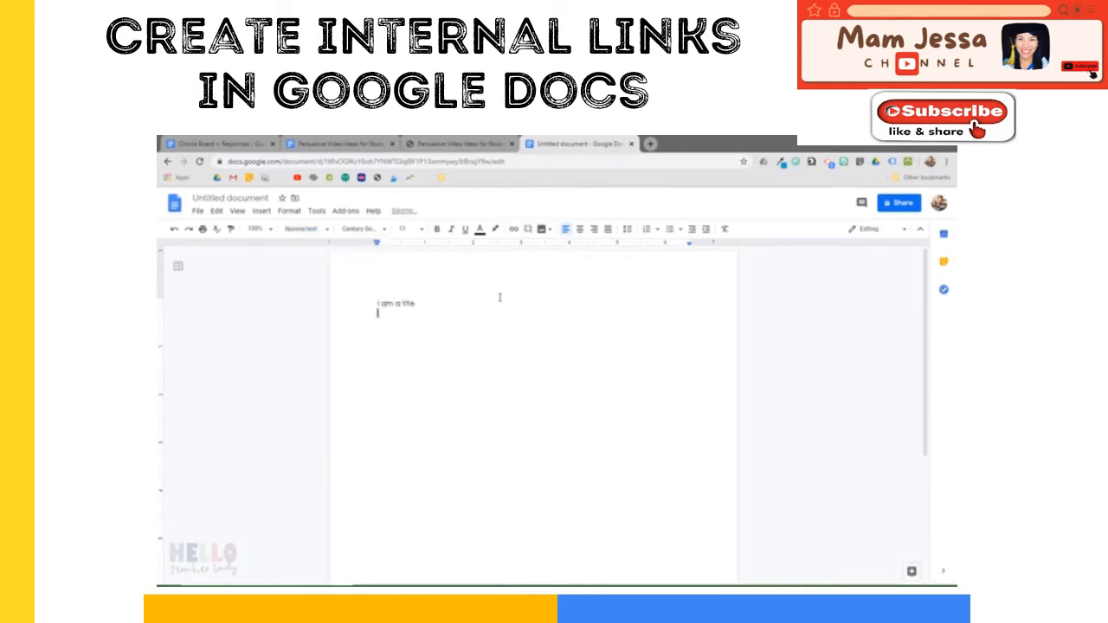
type("I am a heading")
key("Return")
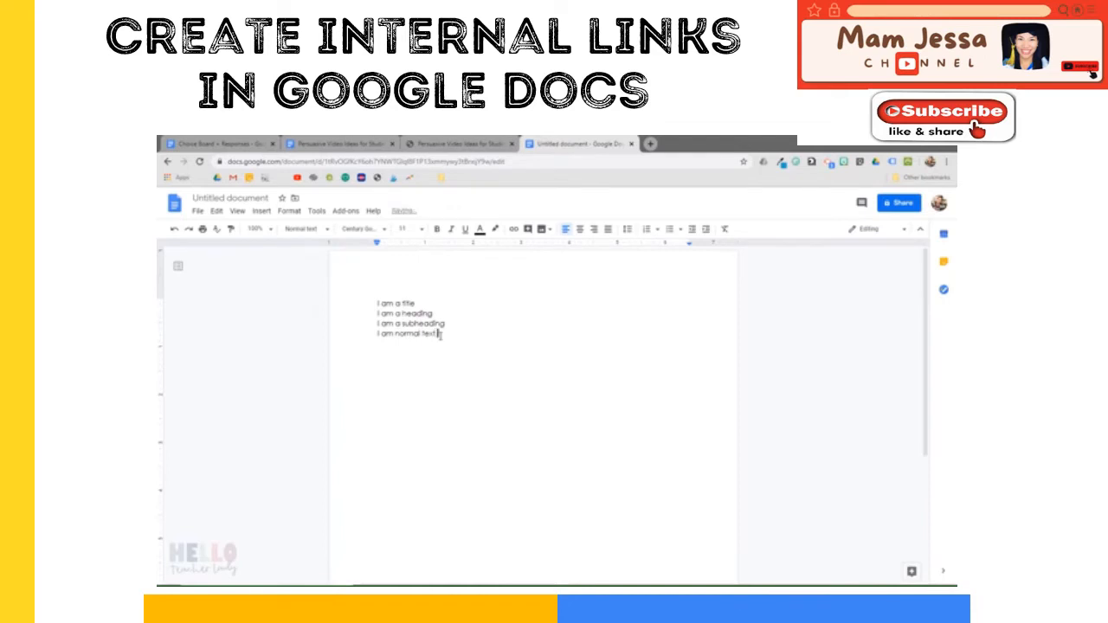
type("Lorem ipsum dolor sit amet, consectetur adipiscing elit. Vestibulum mollis libero et commodo pharetra, felis mi mattis sem, at hendrerit sem libero id sem. Quisque a molestie eros, fermentum ultricies nibh. Nulla eleifend, nulla sed tristique sagittis, justo eros fermentum tortor, a euismod leo metus id neque. Etiam dapibus nisl vitae felis volutpat blandit. Mauris accumsan, dui et fringilla bibendum, dolor libero ullamcorper ipsum, sed vestibulum ex sapien sit amet arcu. Suspendisse eu purus ut ligula molestie porta vel et augue. Donec aliquam commodo nunc, id facilisis sapien mattis eu. Suspendisse consectetur ipsum in est ornare rhoncus.")
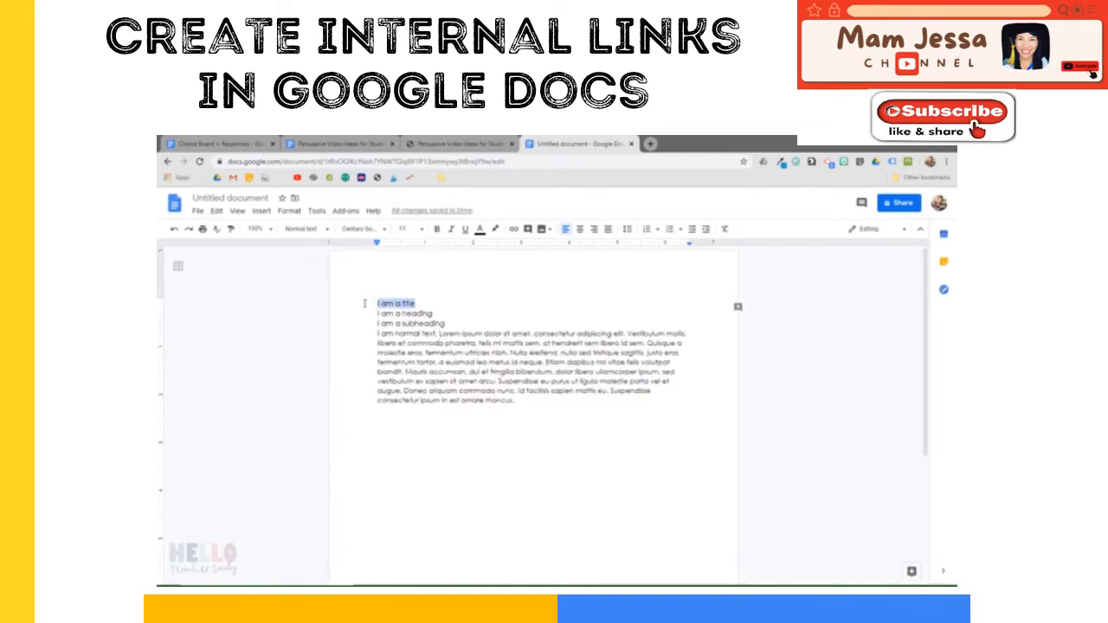
Apply the Title style to "I am a title" and the Heading 1 style to "I am a heading".
left_click(315, 235)
left_click(320, 293)
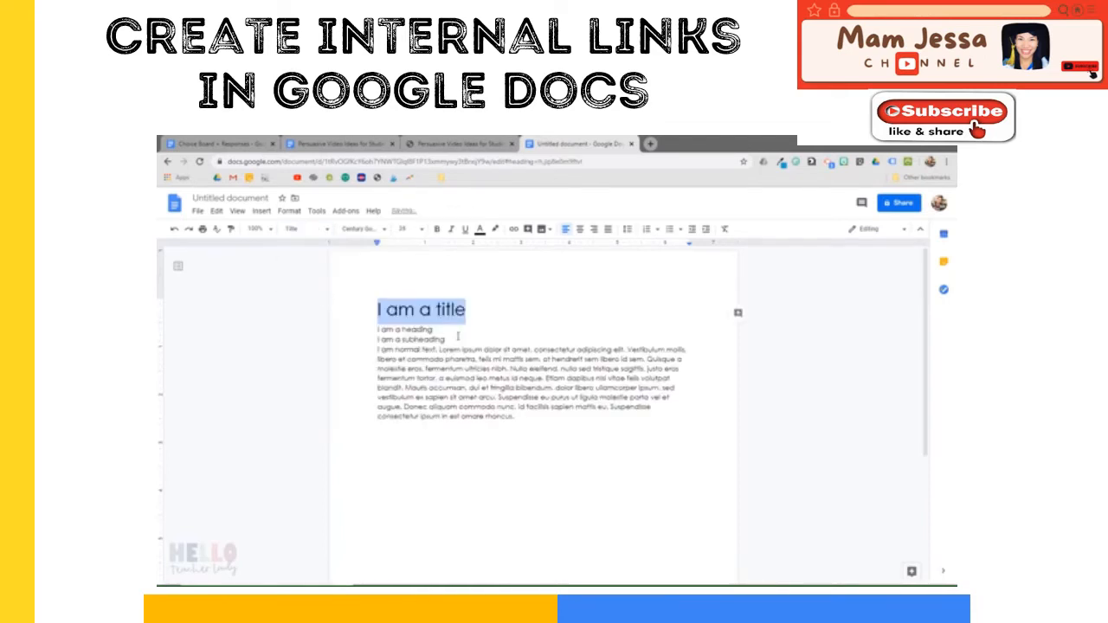
left_click_drag(451, 330, 378, 331)
left_click(303, 230)
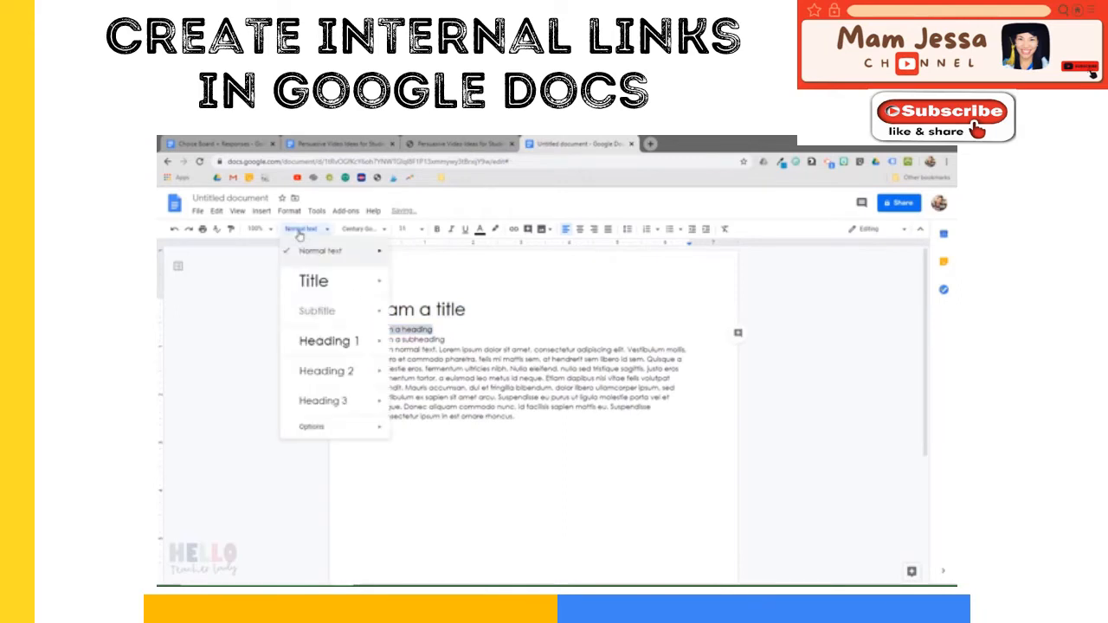
left_click(322, 340)
Apply the Heading 2 style to "I am a subheading" and the Normal text style to the Lorem ipsum paragraph.
left_click_drag(446, 361, 517, 456)
left_click(303, 230)
left_click(320, 370)
left_click(308, 231)
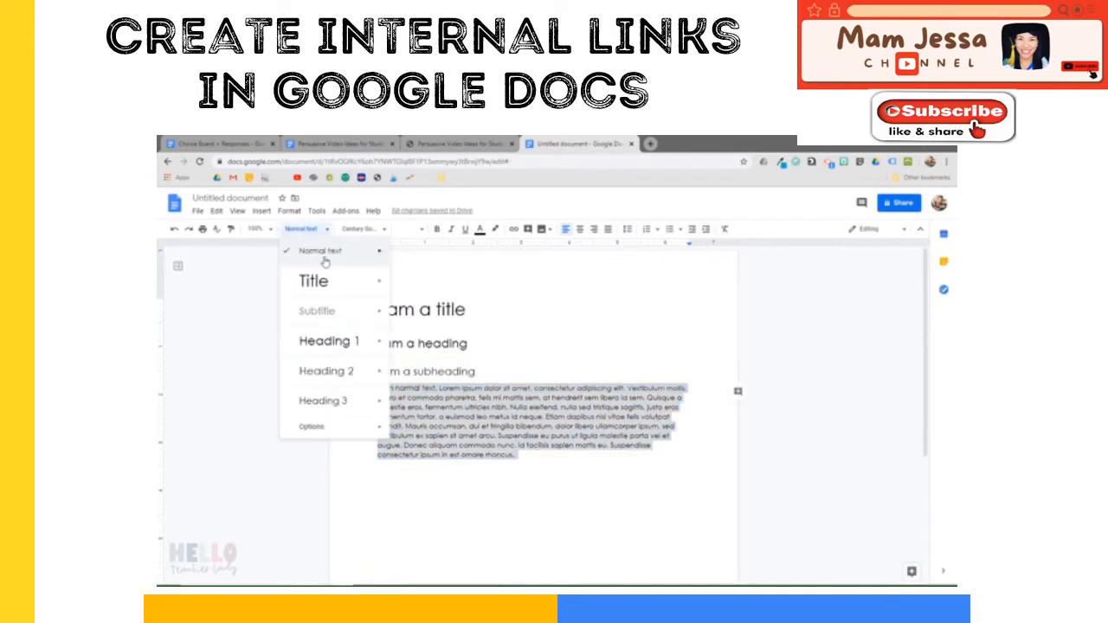
left_click(326, 259)
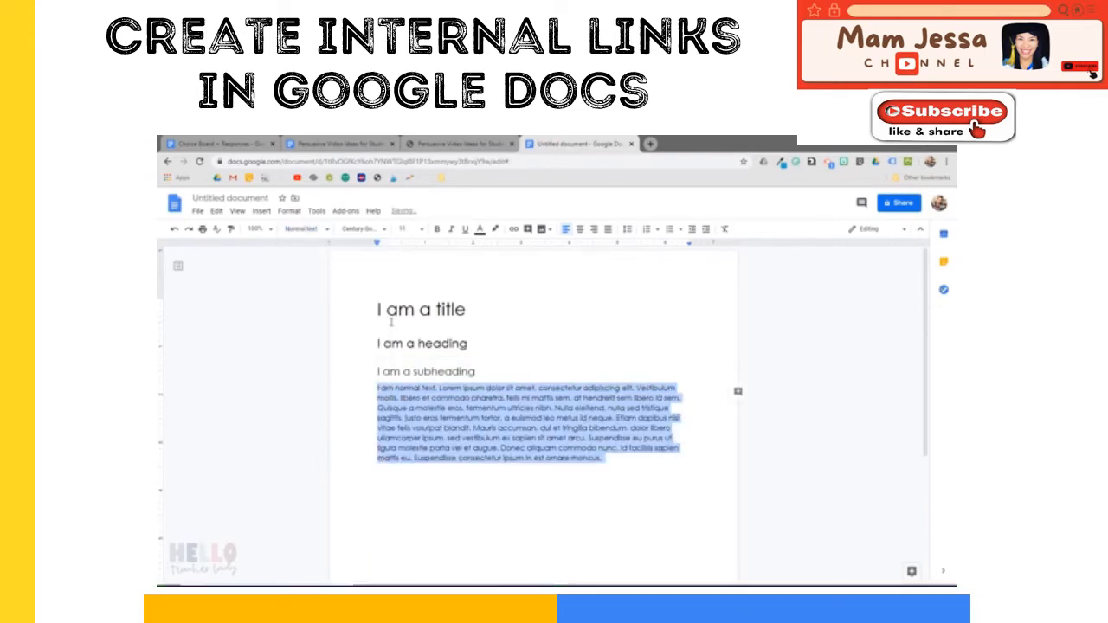
Duplicate the whole block of title, heading, subheading and paragraph directly below the original.
left_click(619, 465)
left_click_drag(620, 465, 315, 314)
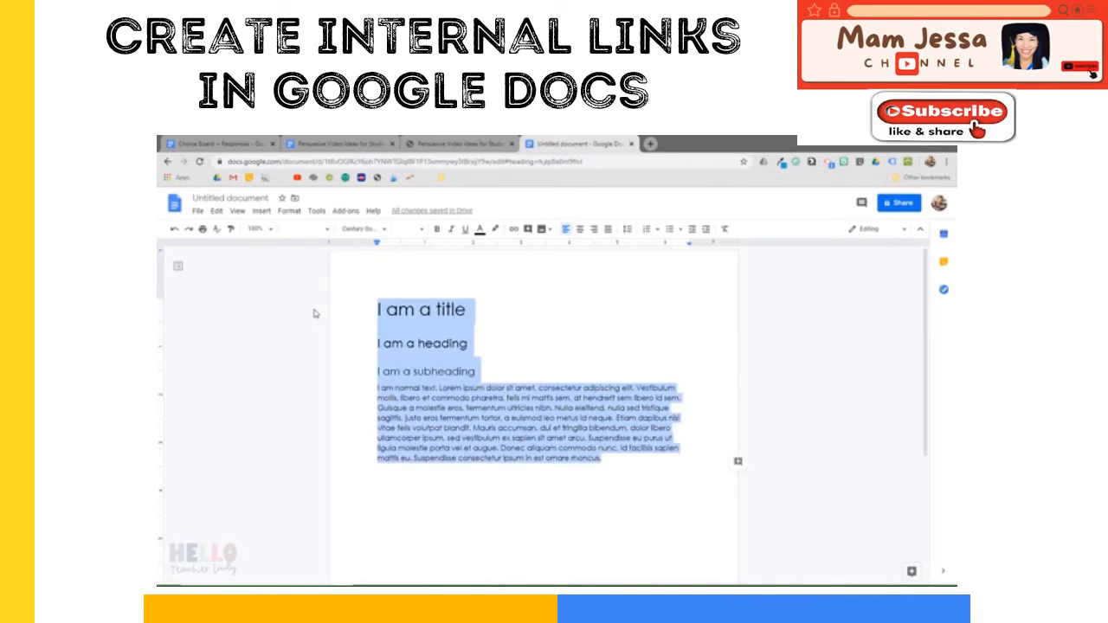
left_click(607, 463)
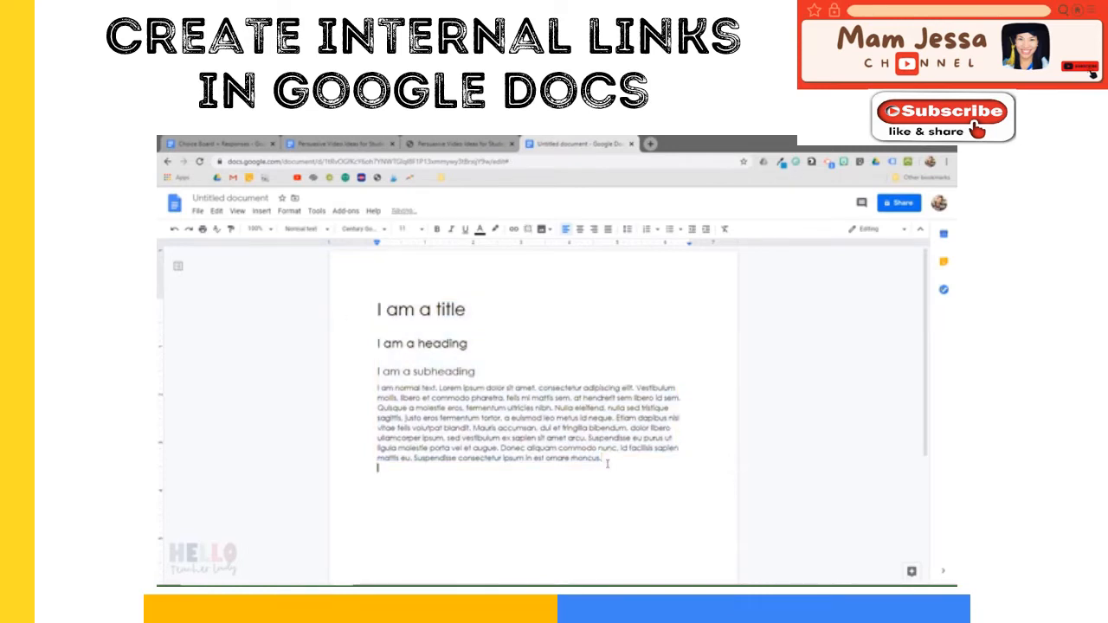
type("I am a title I am a heading I am a subheading I am normal text. Lorem ipsum dolor sit amet, consectetur adipiscing elit. Vestibulum mollis, libero et commodo pharetra, felis mi mattis sem, at hendrerit sem libero id sem. Quisque a molestie eros, fermentum ultricies nibh. Nulla eleifend, nulla sed tristique sagittis, justo eros fermentum tortor, a euismod leo metus id neque. Etiam dapibus nisi vitae felis volutpat blandit. Mauris accumsan, dui et fringilla bibendum, dolor libero ullamcorper ipsum, sed vestibulum ex sapien sit amet arcu. Suspendisse eu purus ut ligula molestie porta vel et augue. Donec aliquam commodo nunc. Id facilisis sapien mattis eu. Suspendisse consectetur ipsum in est ornare rhoncus.")
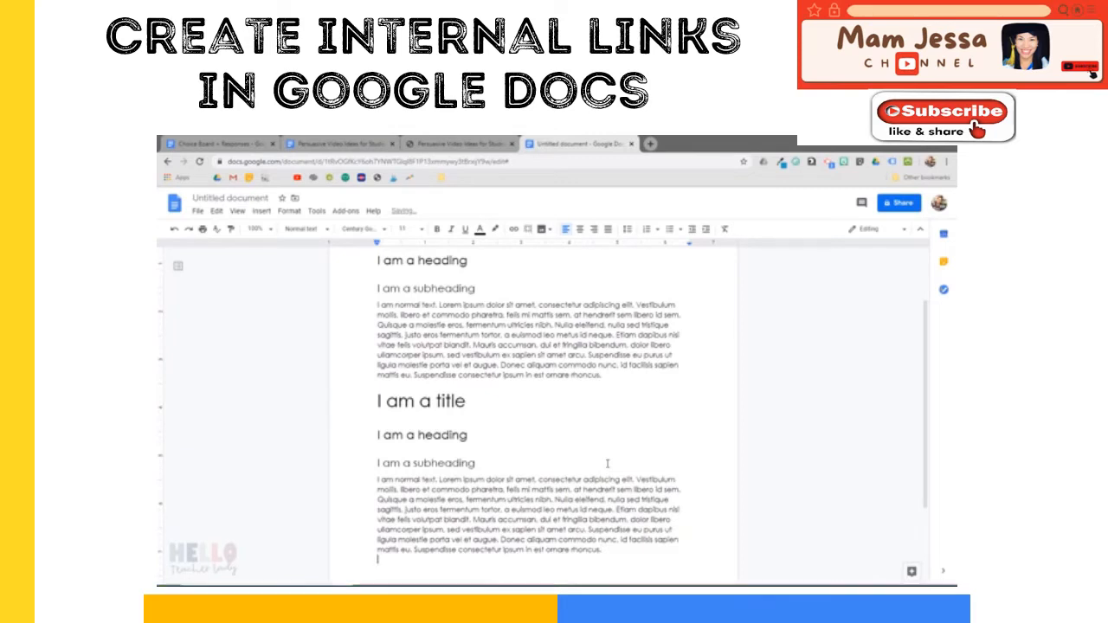
Show the document outline beside the page.
scroll(608, 463, "up", 2)
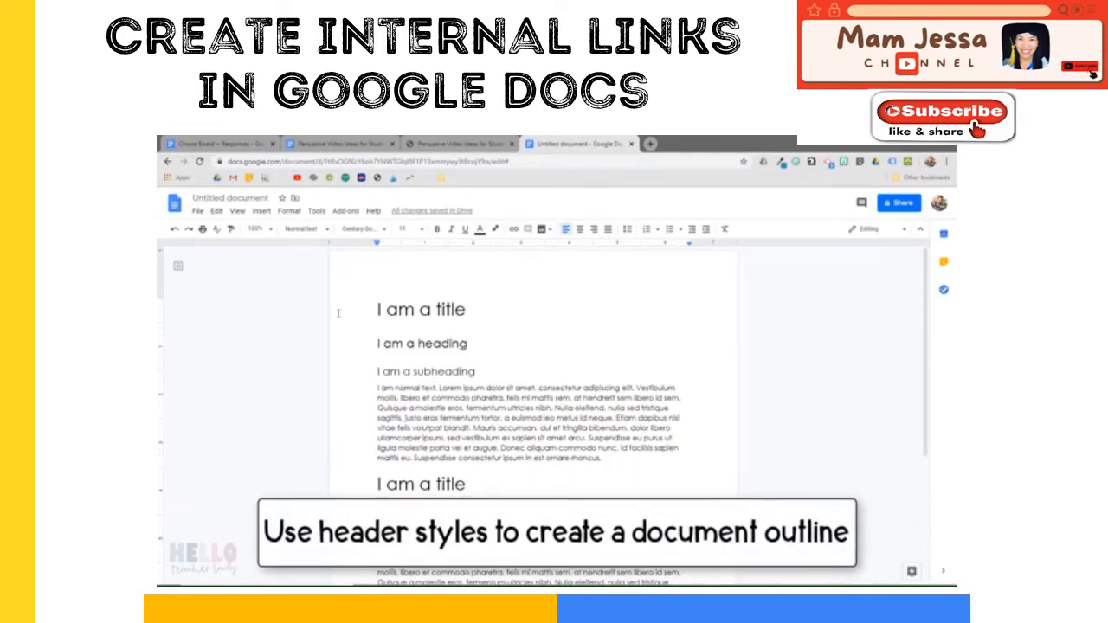
left_click(237, 210)
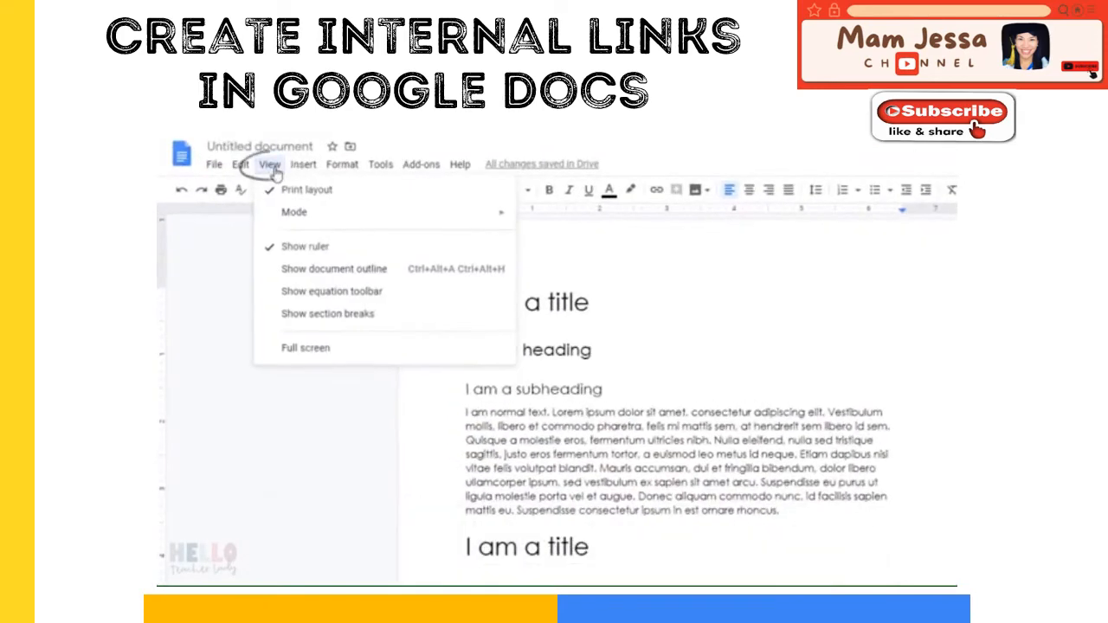
left_click(309, 270)
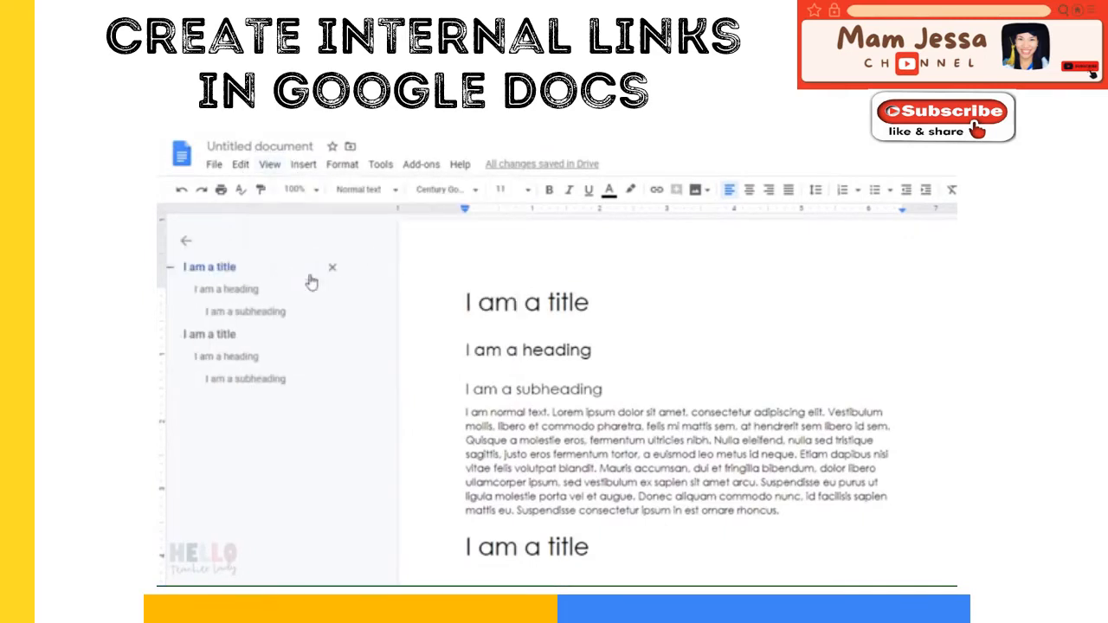
Use the outline to jump to the first heading, the first subheading and the second title.
left_click(241, 292)
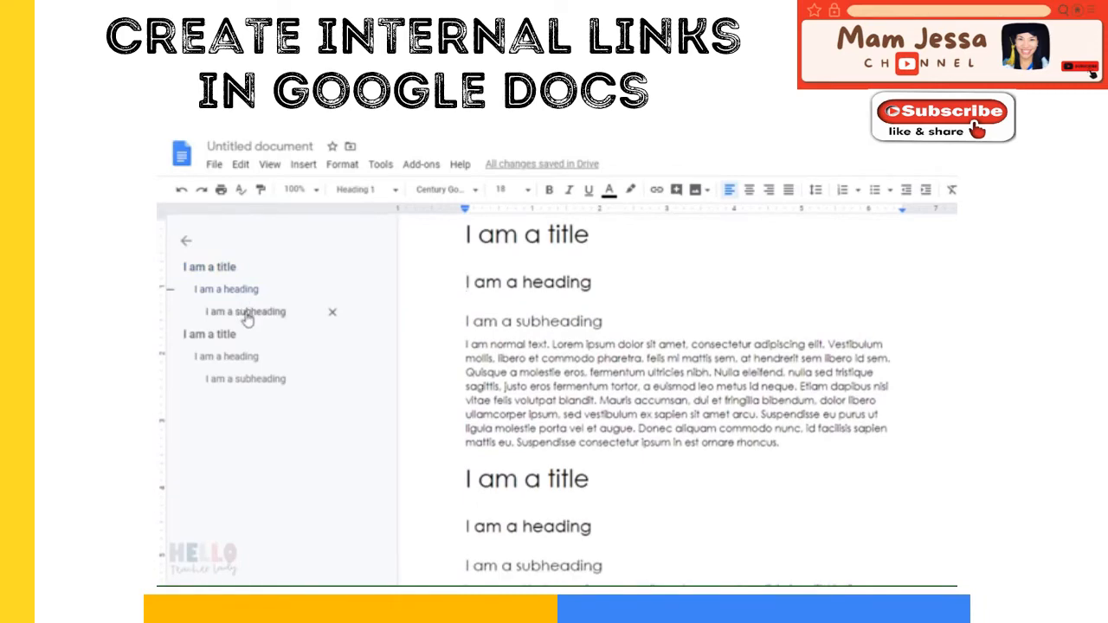
left_click(246, 313)
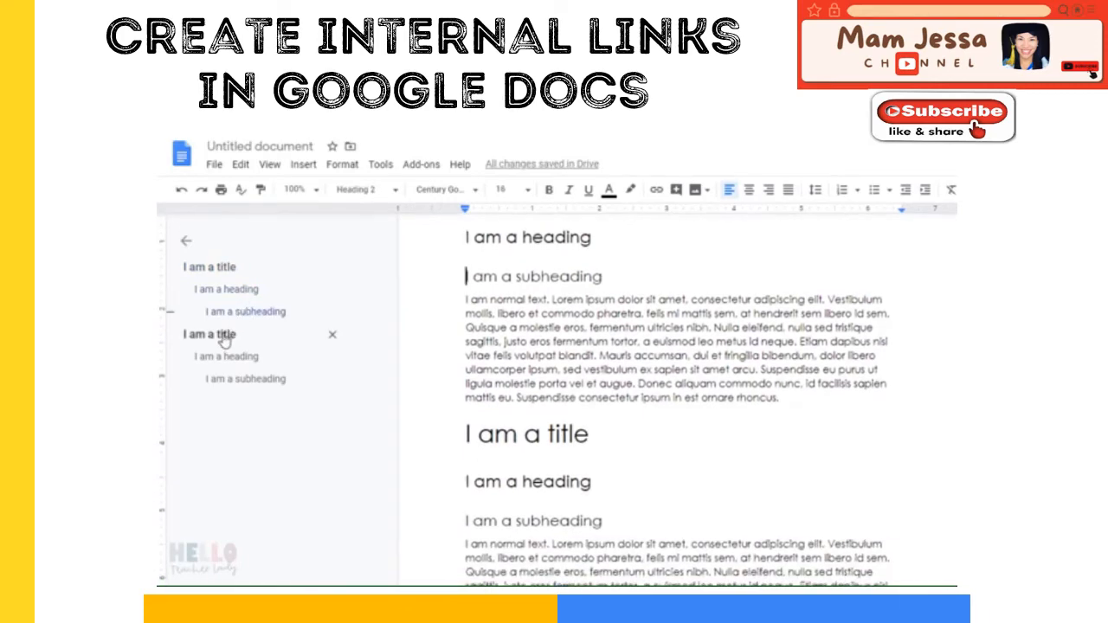
left_click(212, 335)
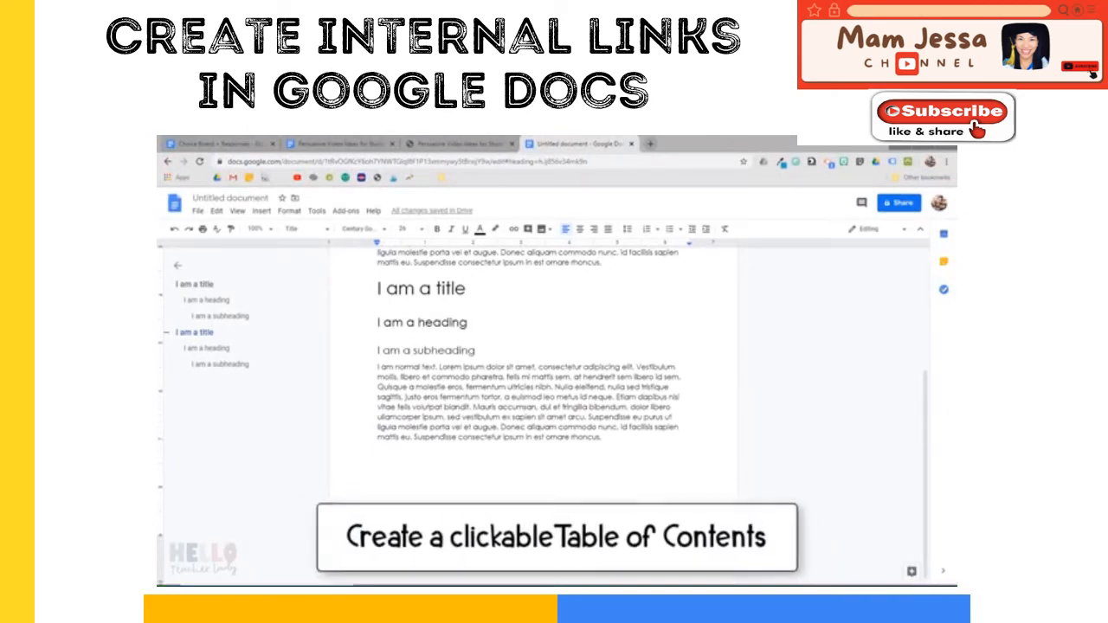
Insert a table of contents with blue links above the first title.
scroll(487, 476, "up", 1)
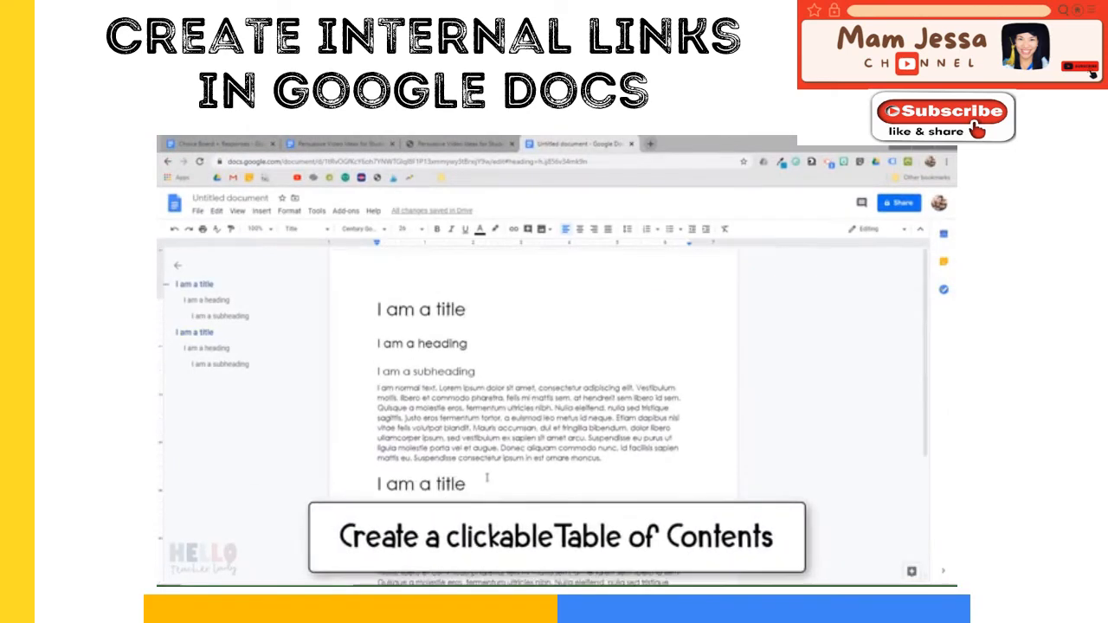
left_click(377, 309)
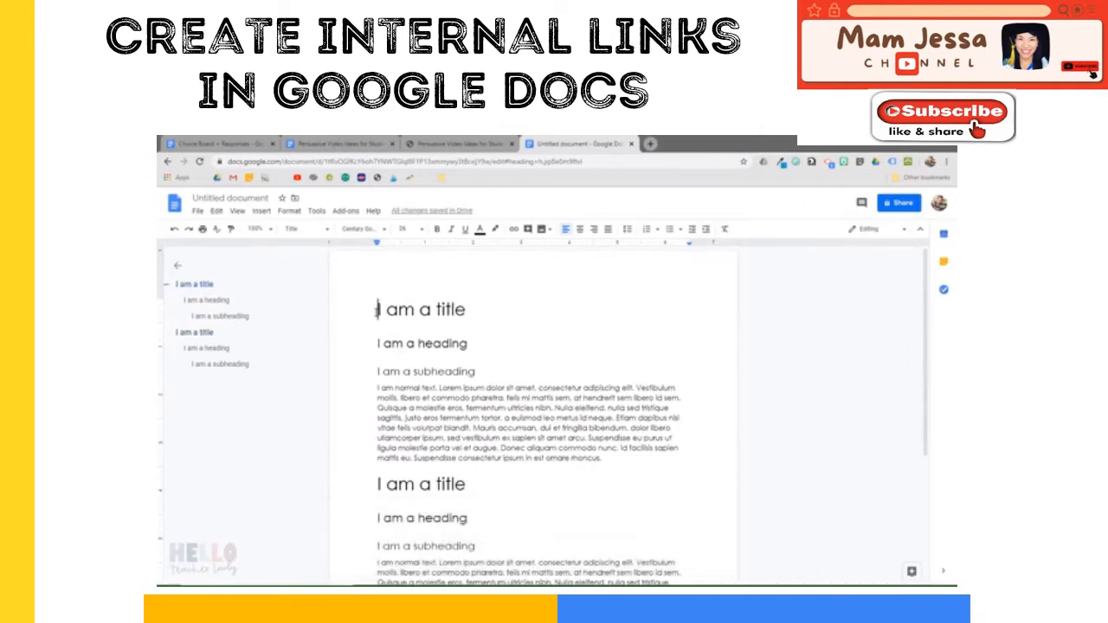
left_click(264, 210)
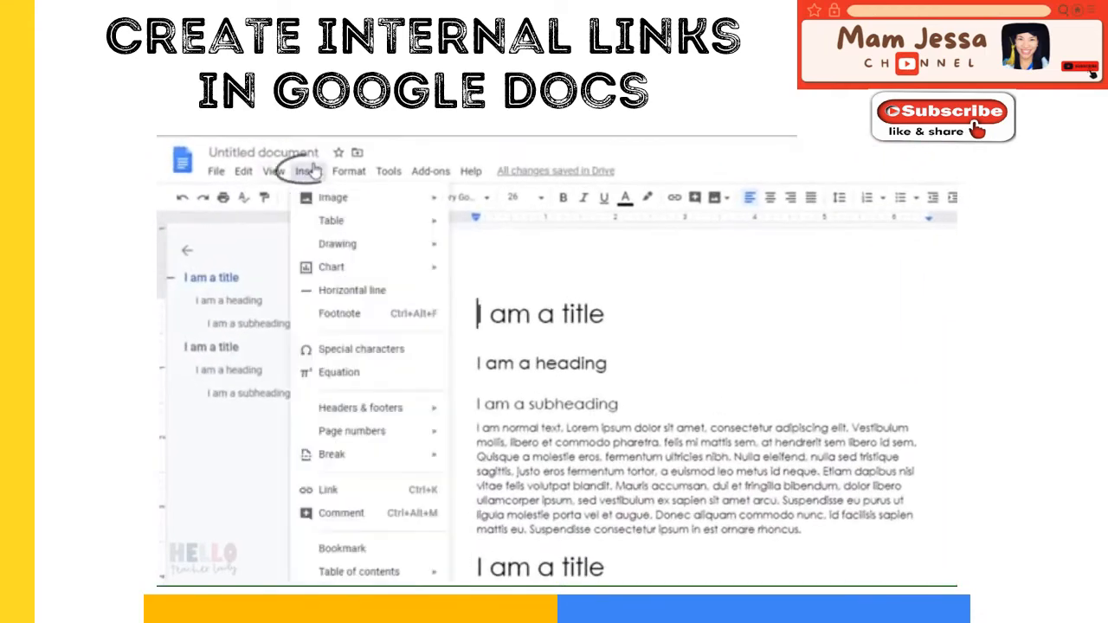
mouse_move(389, 575)
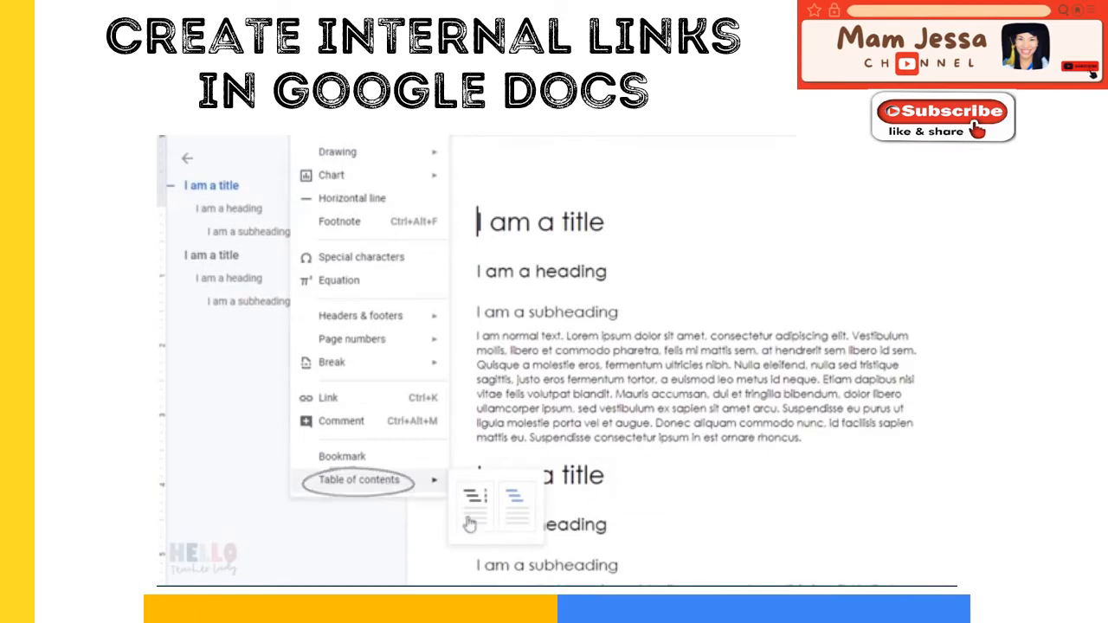
left_click(510, 526)
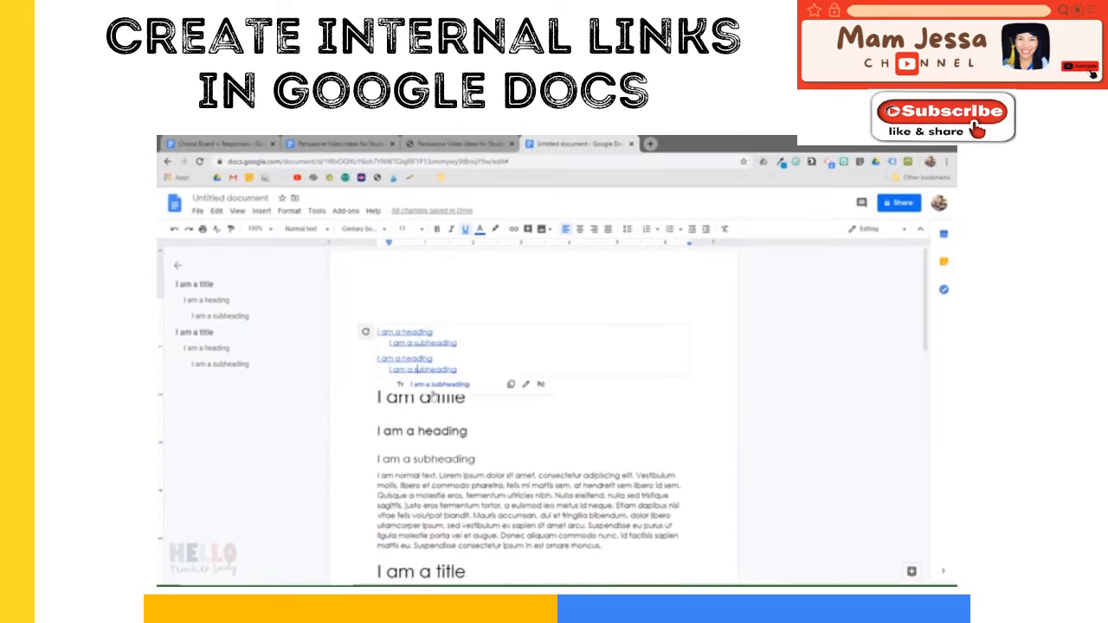
Follow the last subheading link in the blue-link table of contents, then return to the start of the document.
left_click(435, 386)
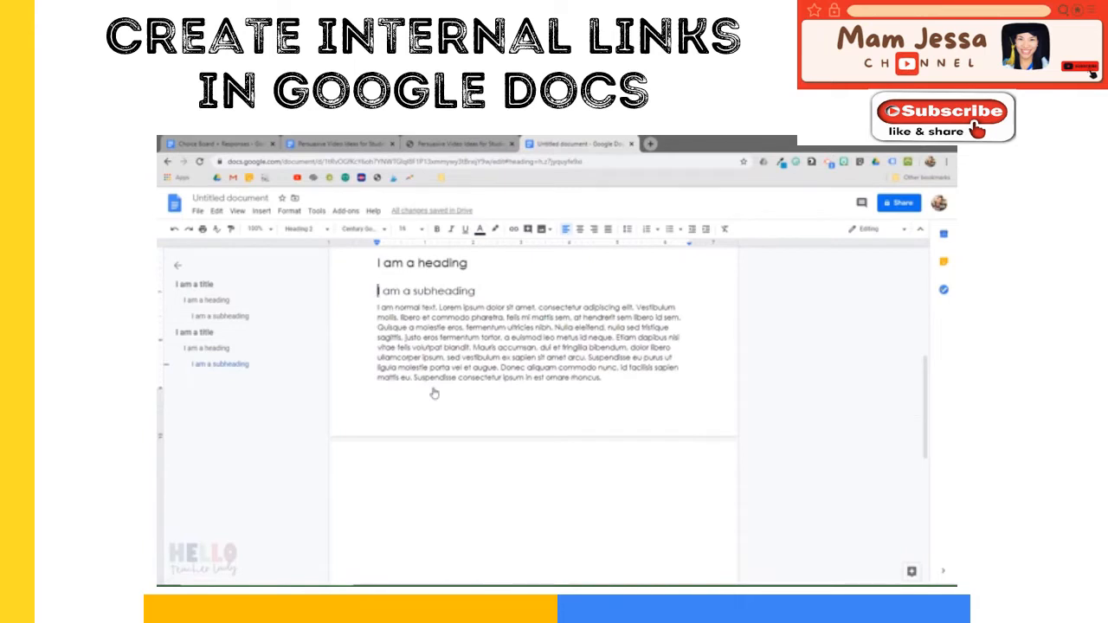
scroll(435, 393, "up", 4)
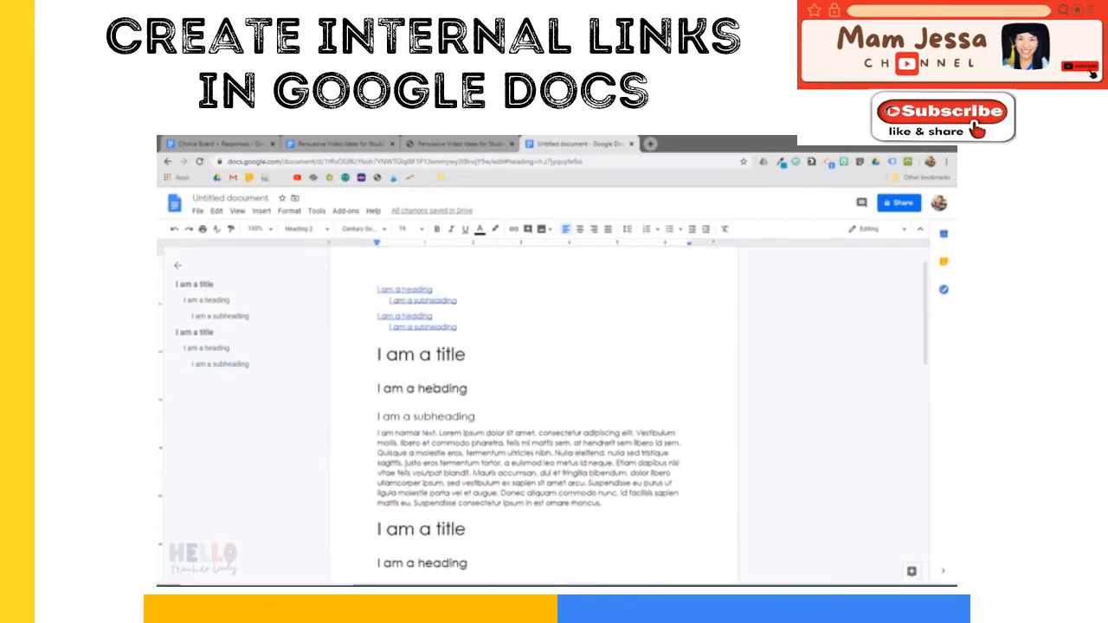
Insert a second table of contents with page numbers between the blue-link one and the first title.
left_click(255, 216)
mouse_move(299, 488)
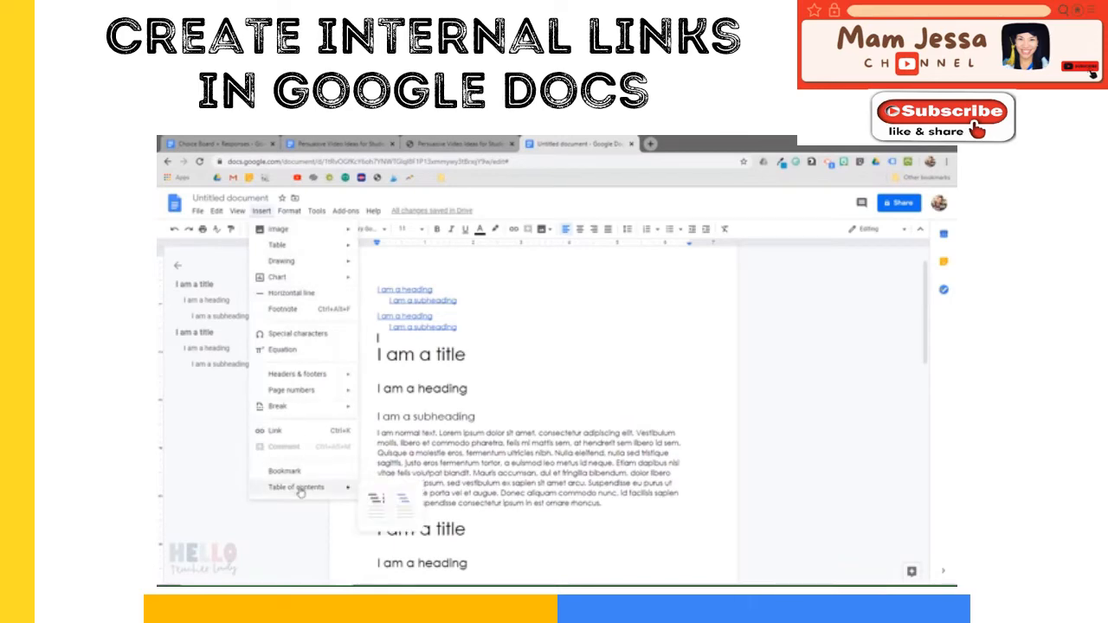
left_click(369, 508)
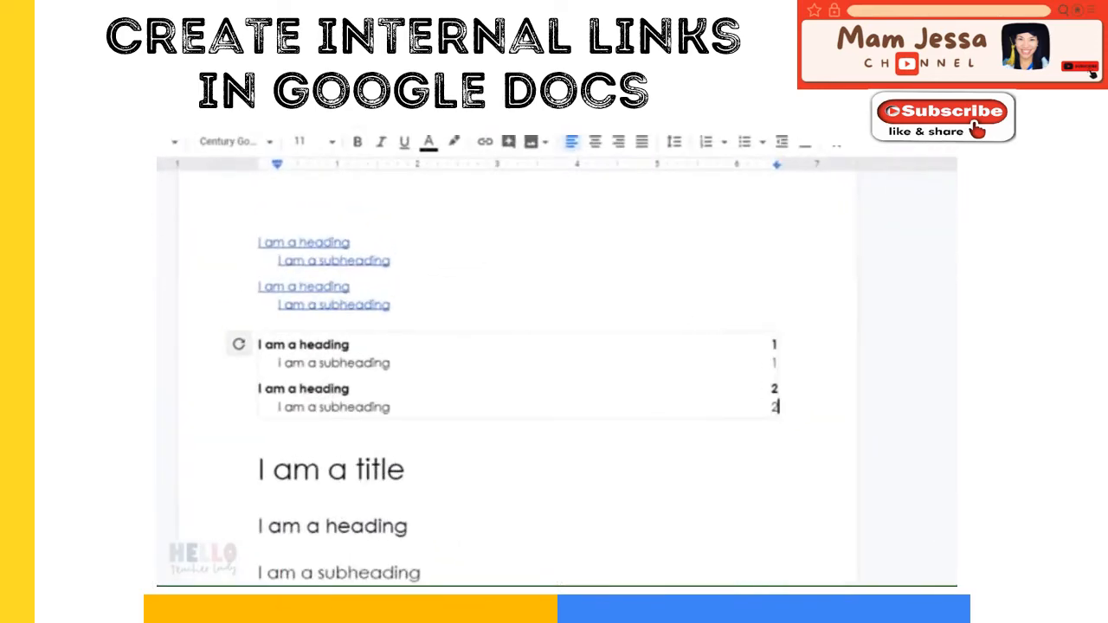
Follow the last subheading entry in the page-numbered table of contents to its section.
left_click(315, 406)
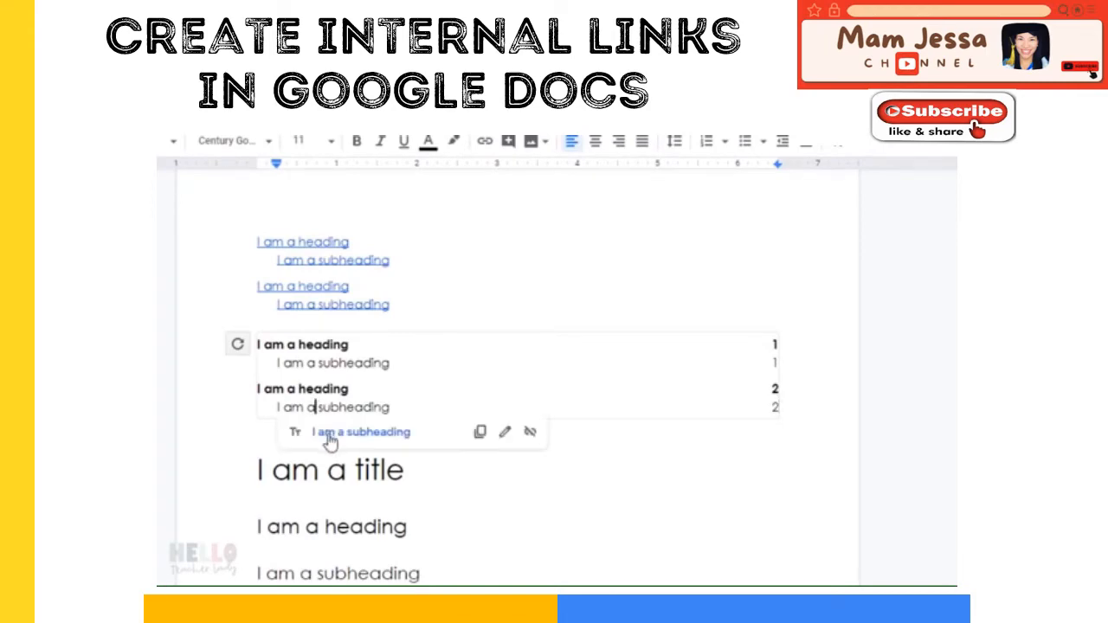
left_click(329, 436)
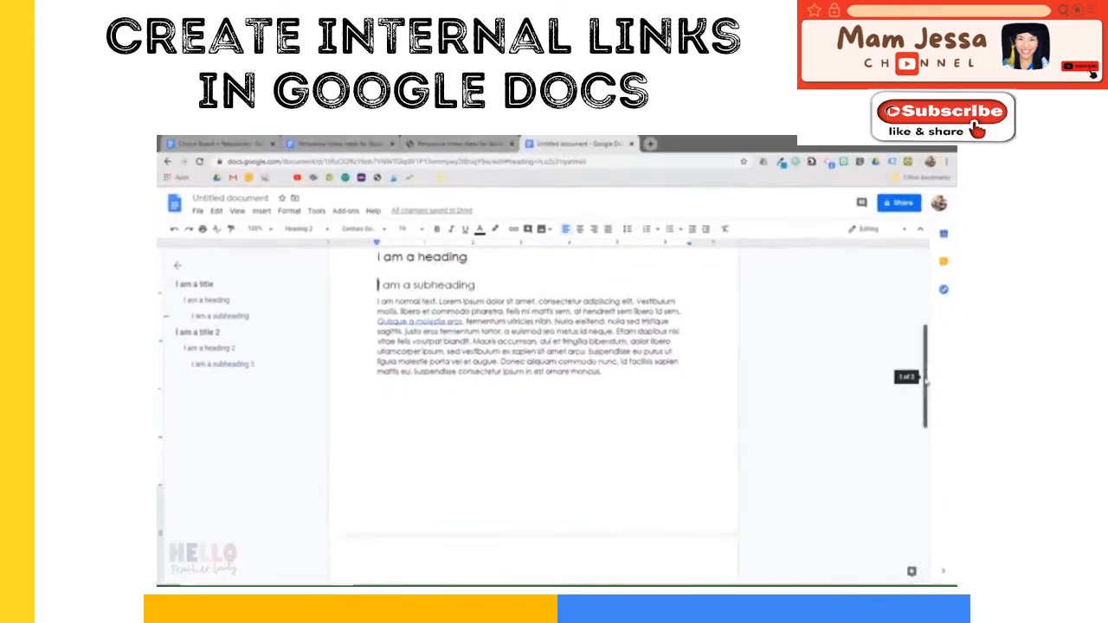
Copy the "I am a heading 2" section with its subheading and paragraph, and paste it twice at the end of the document.
left_click_drag(925, 378, 924, 462)
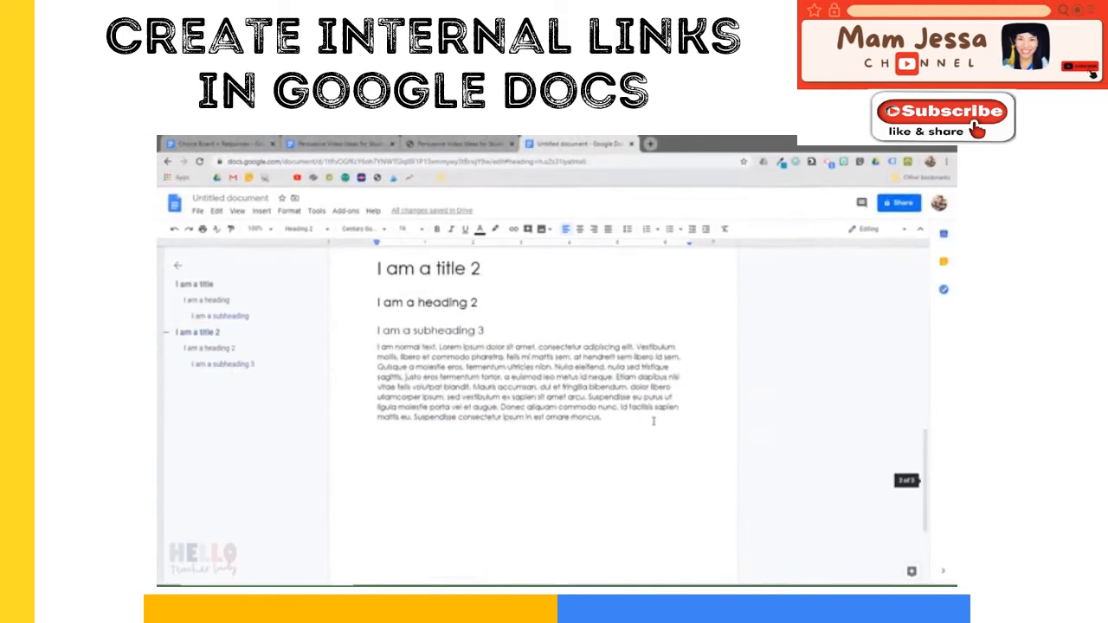
left_click_drag(637, 421, 332, 311)
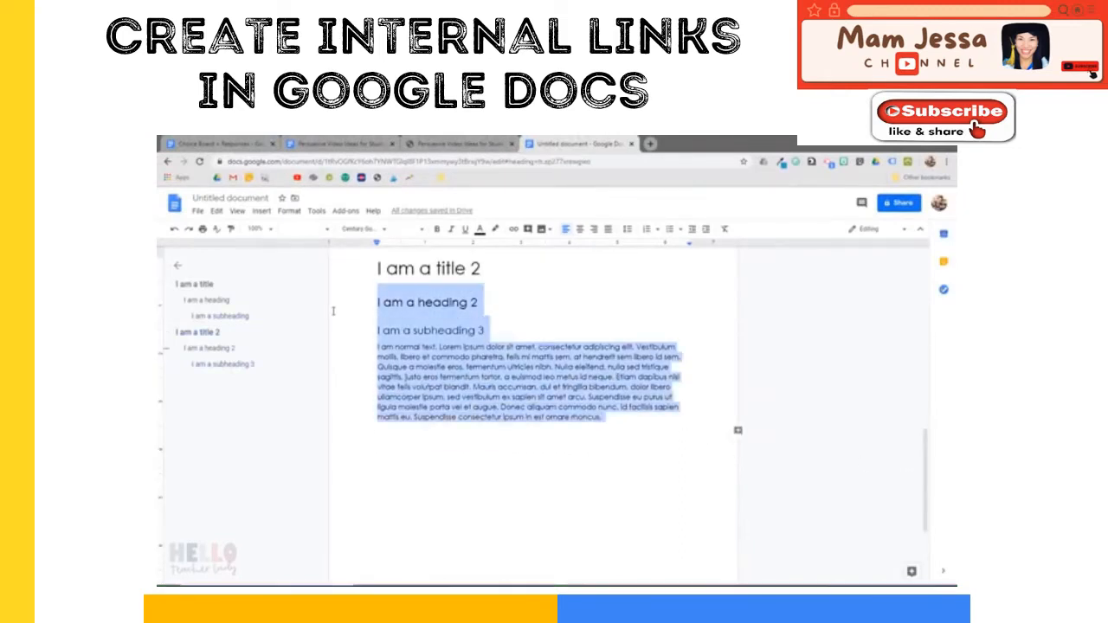
key("ctrl+c")
left_click(617, 415)
key("Return")
key("ctrl+v")
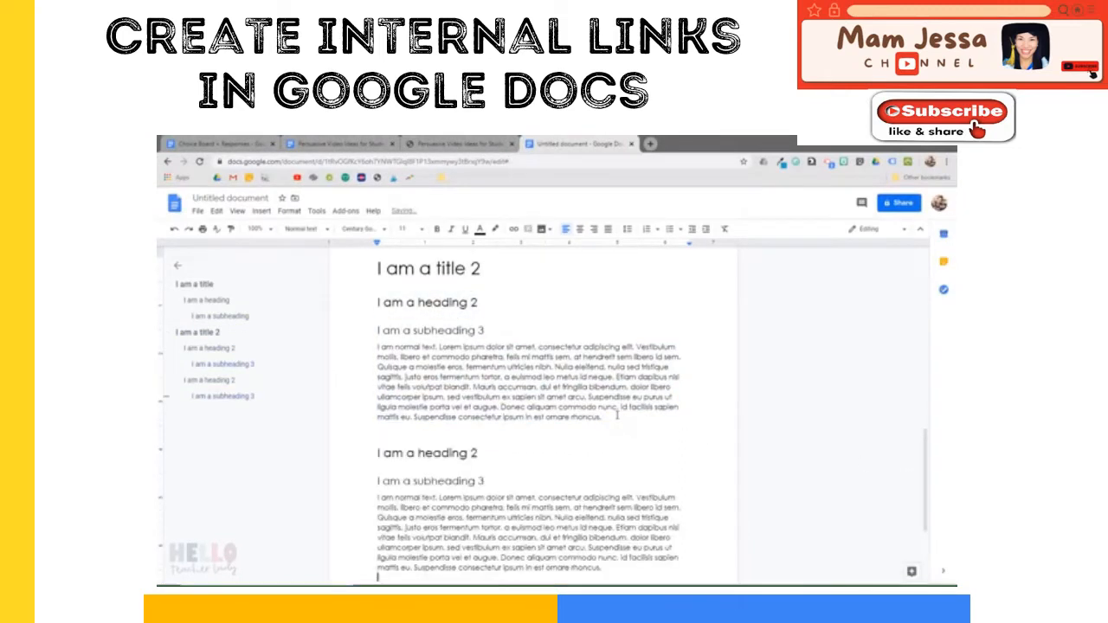
key("Return")
key("ctrl+v")
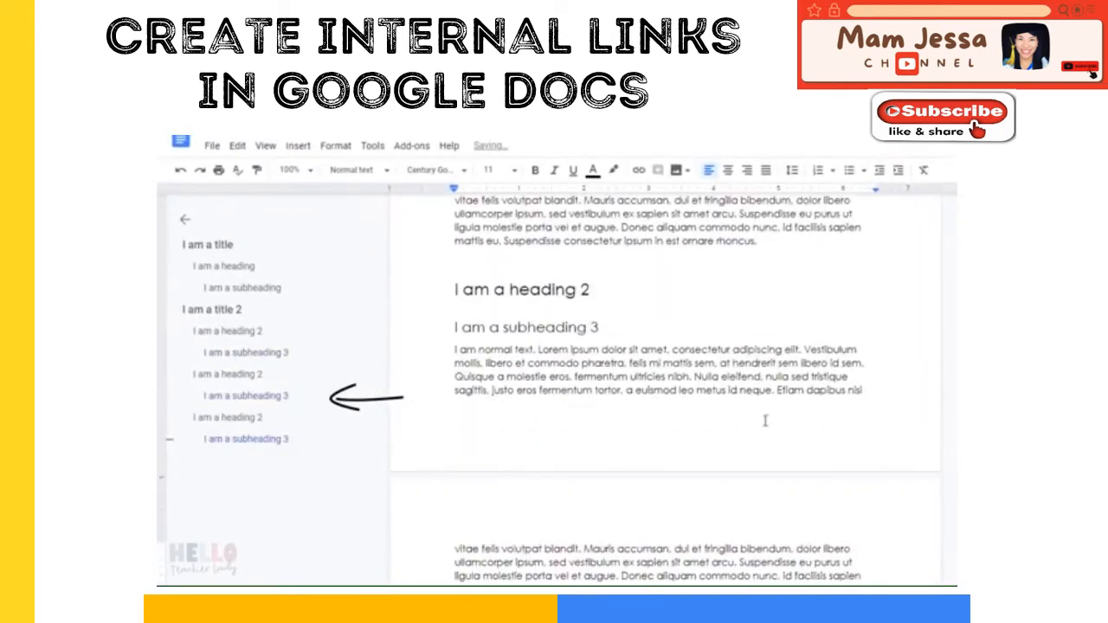
Update the page-numbered table of contents at the start of the document to match the current headings.
scroll(664, 390, "up", 10)
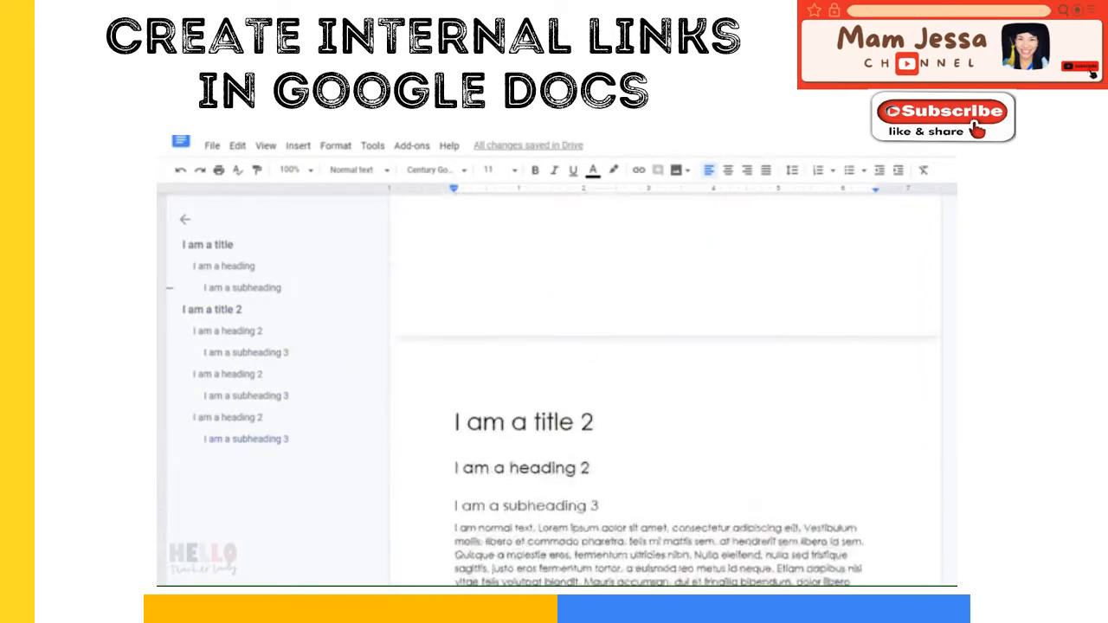
scroll(586, 326, "up", 3)
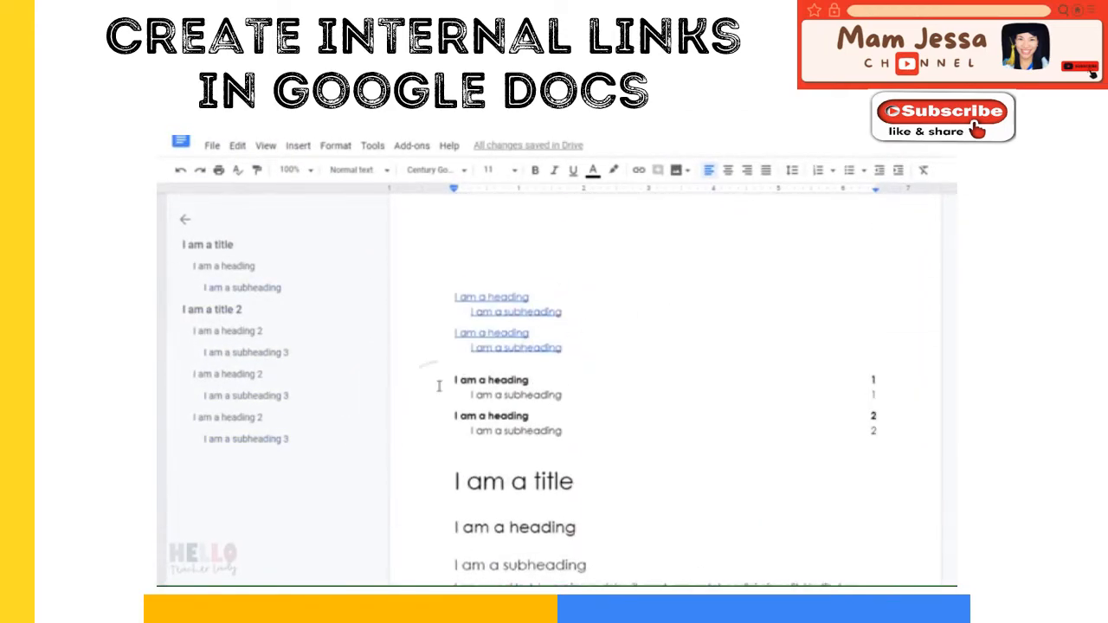
left_click(439, 386)
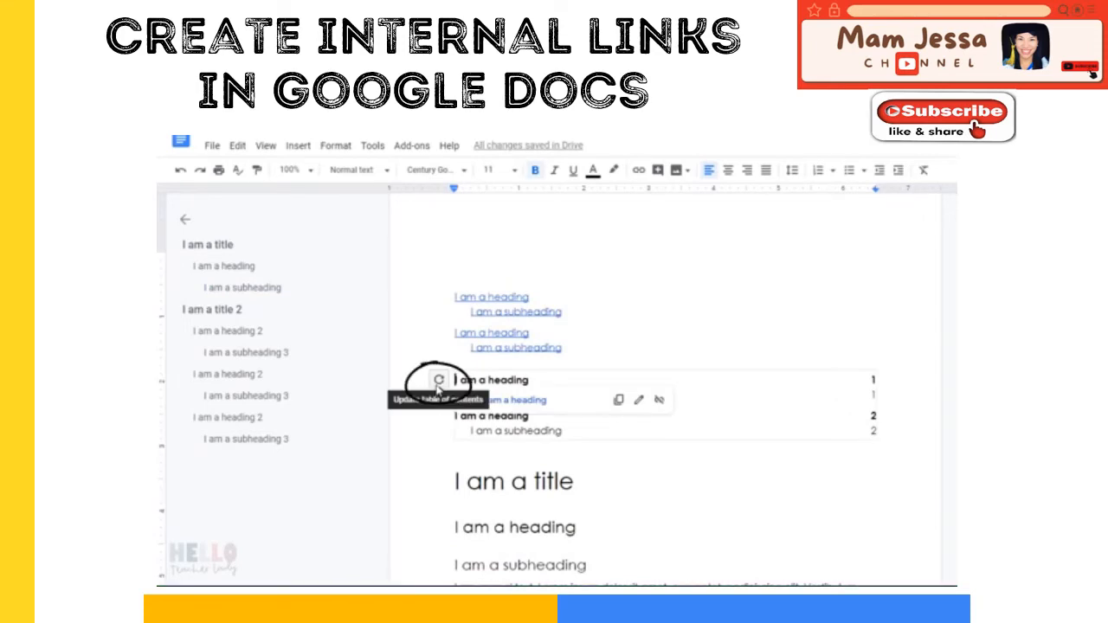
left_click(439, 381)
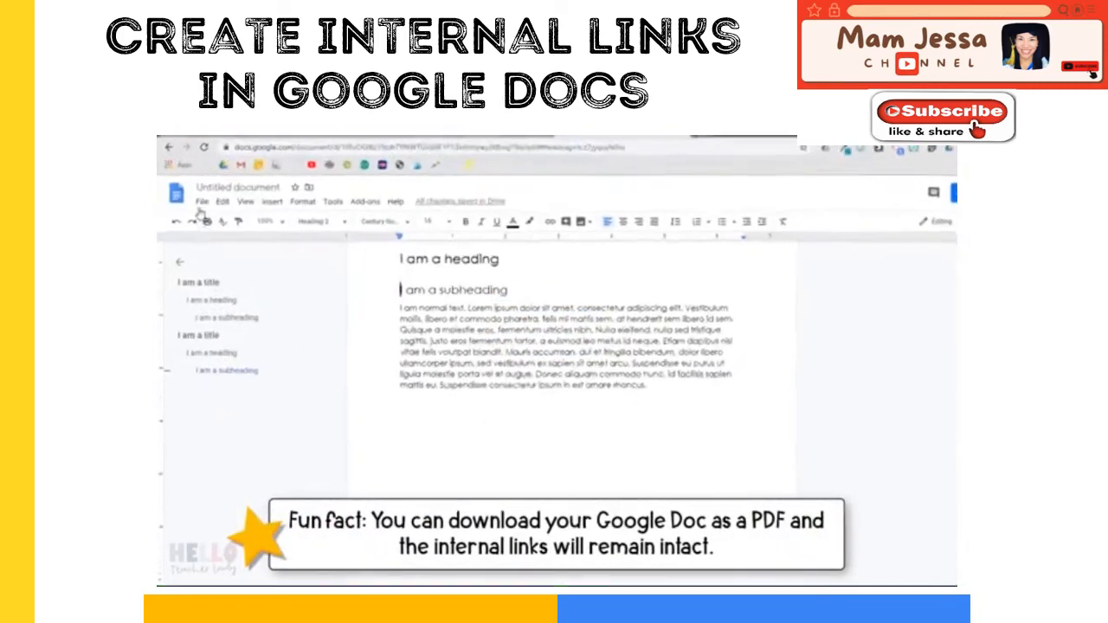
Open the download format options for the document.
left_click(202, 202)
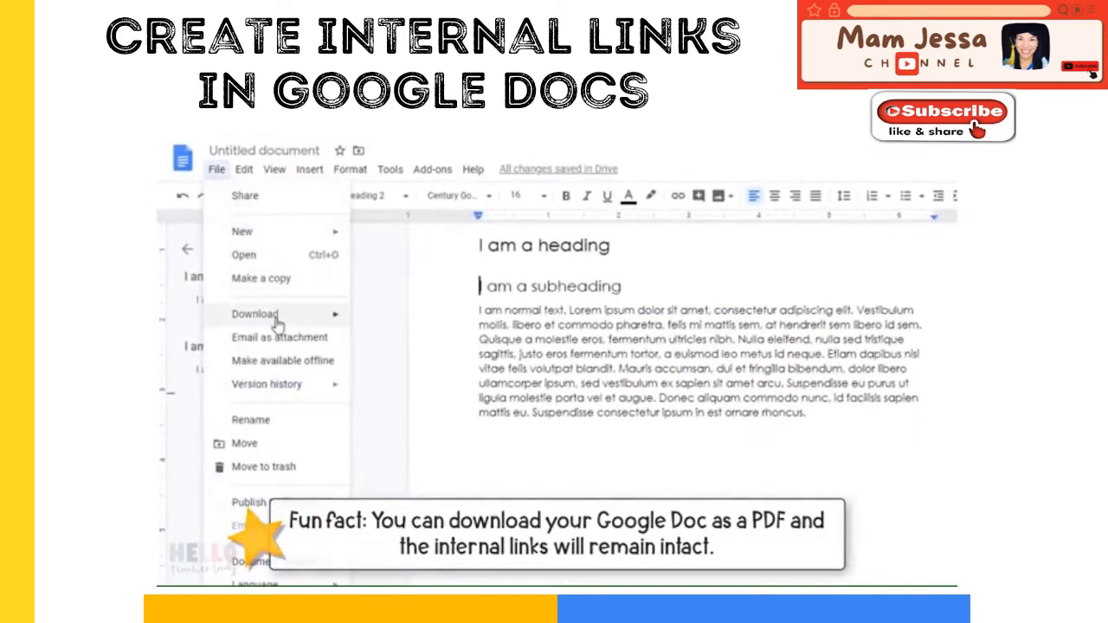
mouse_move(253, 317)
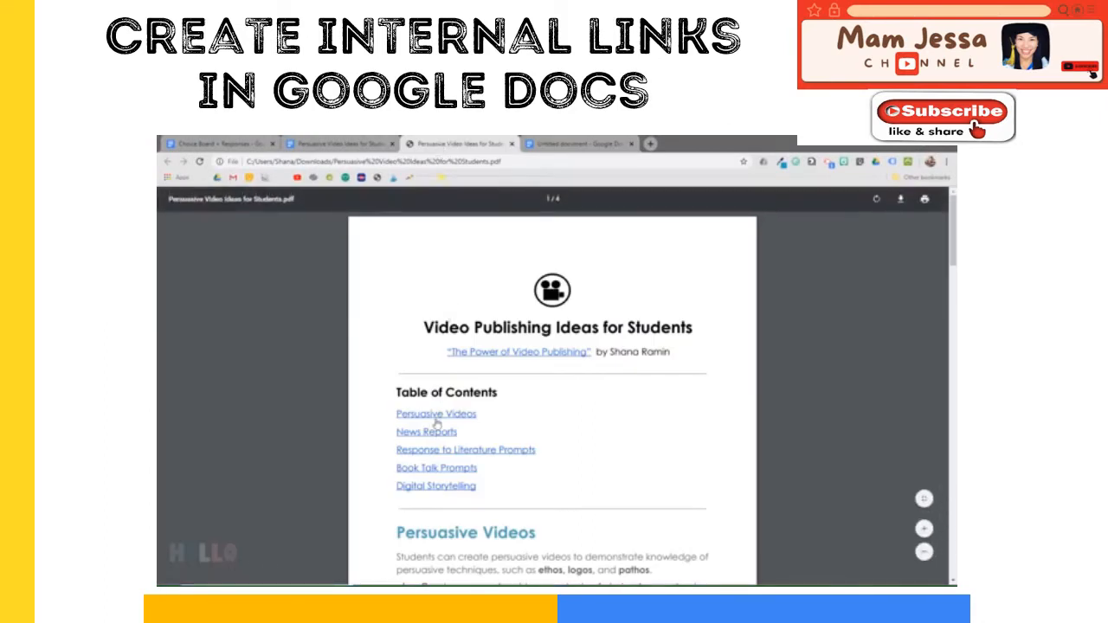
In the PDF version, follow the "Persuasive Videos" and "Book Talk Prompts" contents links, returning to the top after each.
left_click(437, 415)
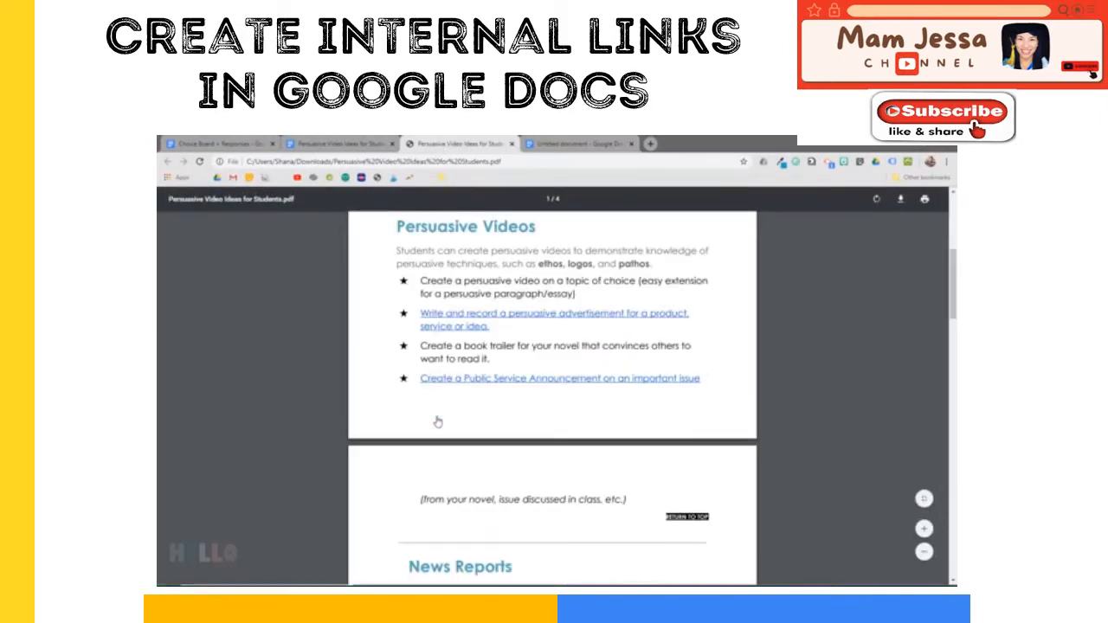
left_click(689, 519)
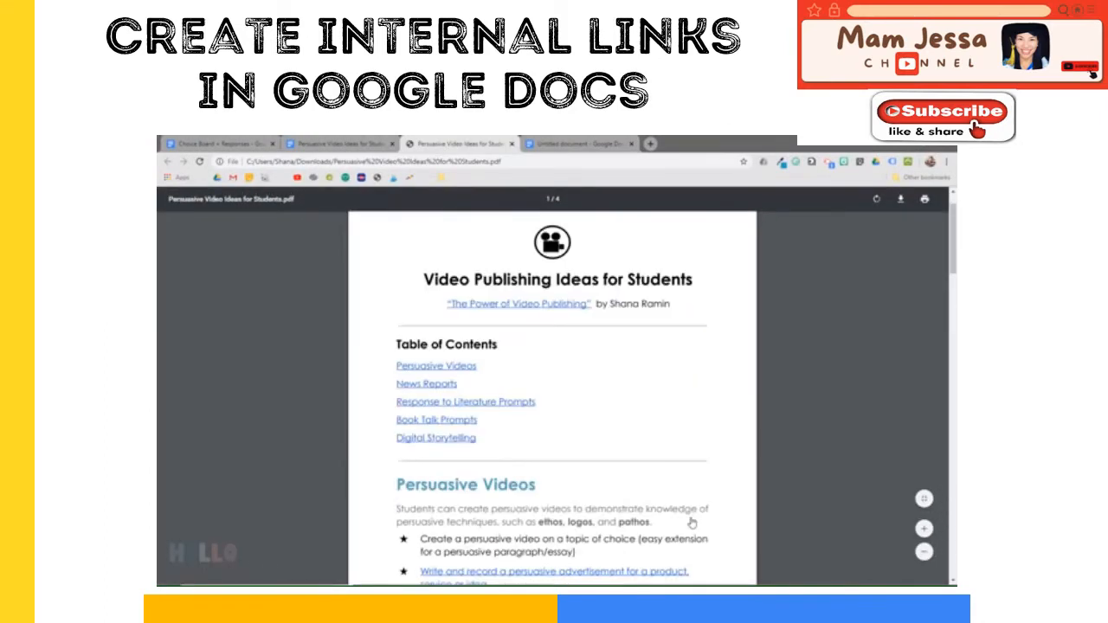
left_click(464, 421)
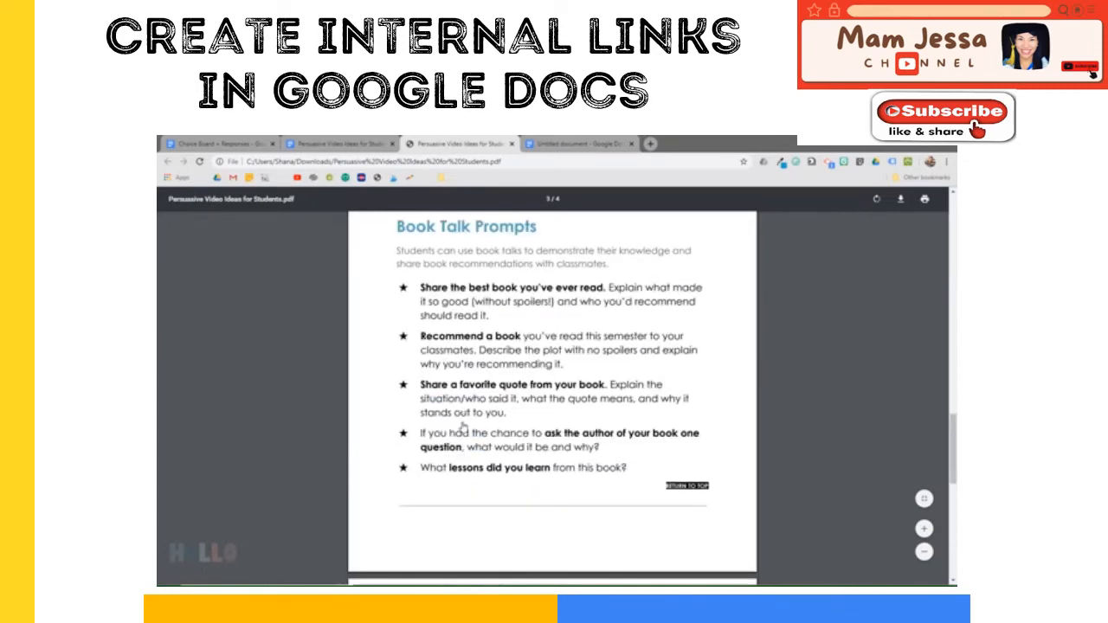
left_click(678, 488)
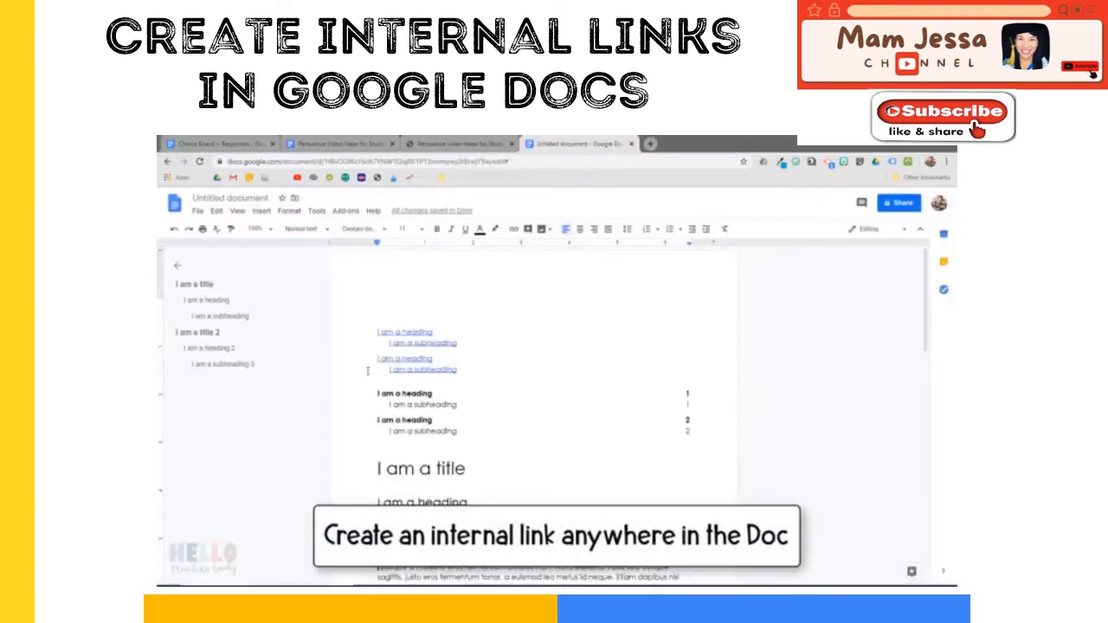
Link the text "Quisque a molestie eros" in the first subheading's paragraph to "I am a heading 2", and follow the link.
scroll(367, 371, "down", 3)
left_click(367, 371)
left_click_drag(369, 370, 456, 367)
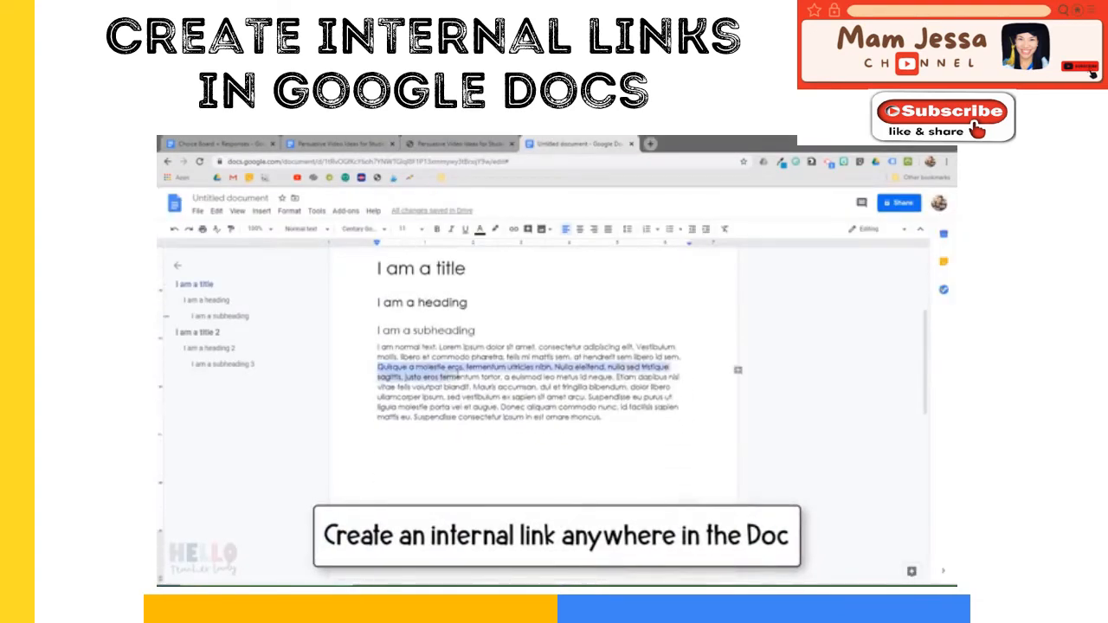
right_click(456, 367)
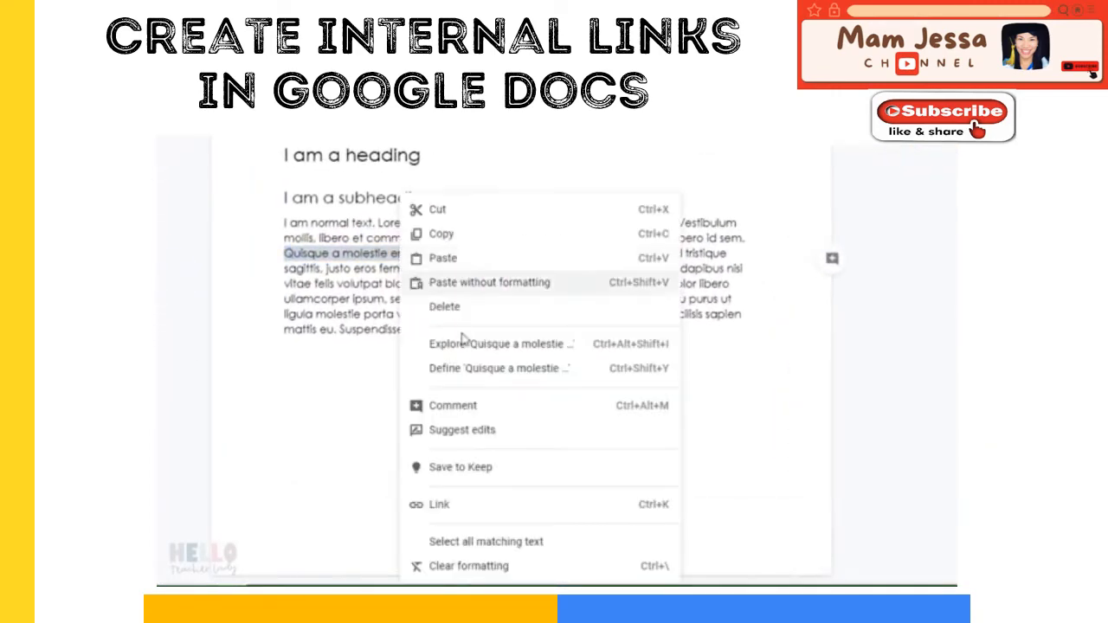
left_click(472, 509)
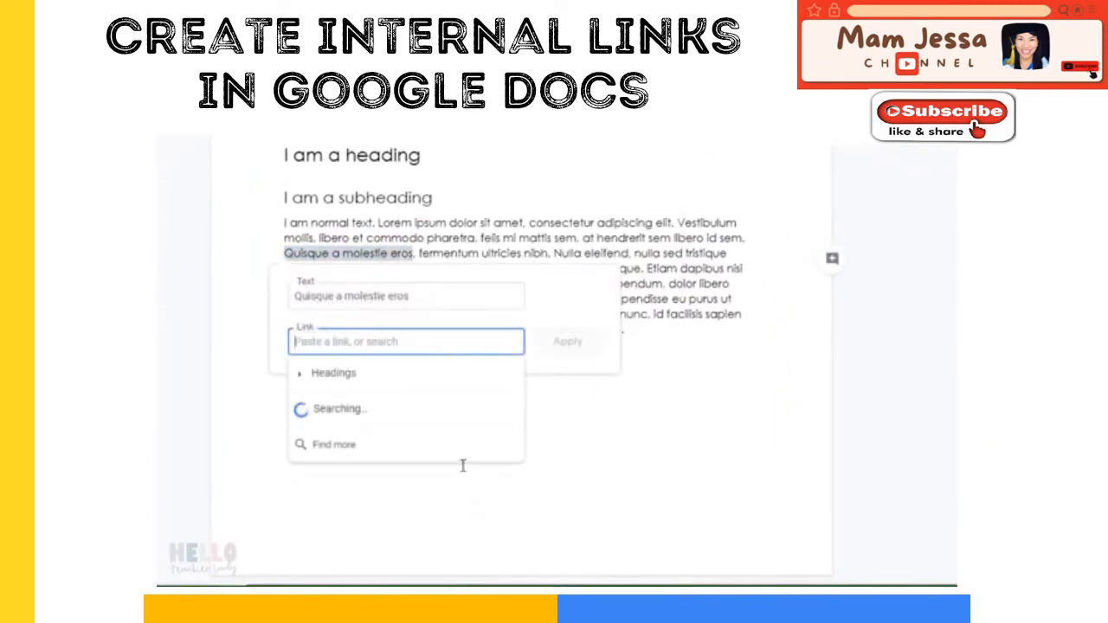
left_click(365, 381)
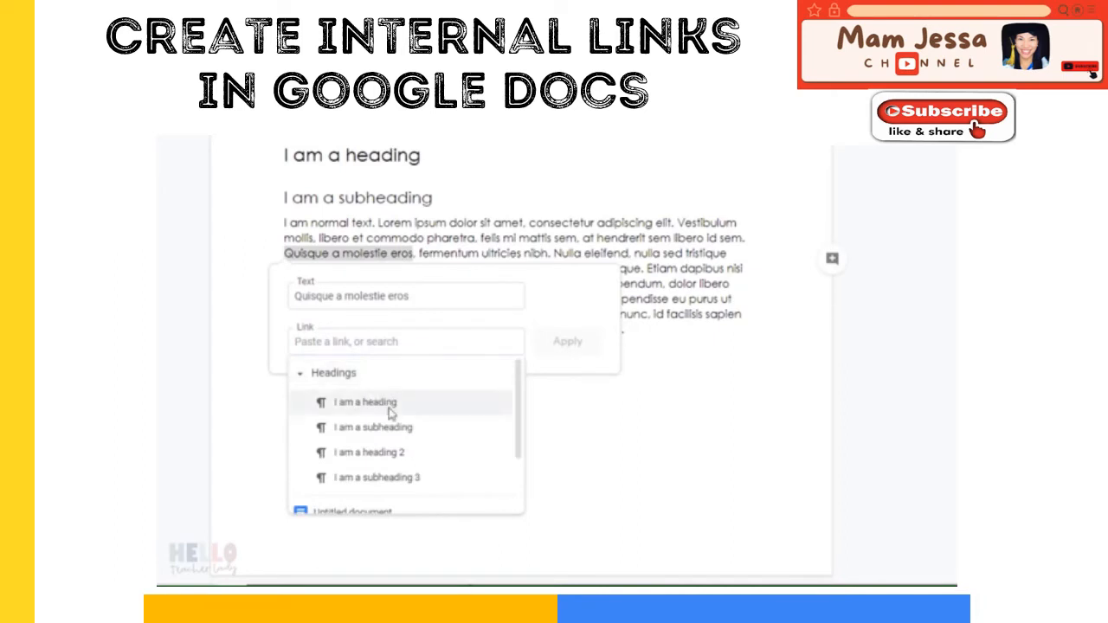
left_click(405, 457)
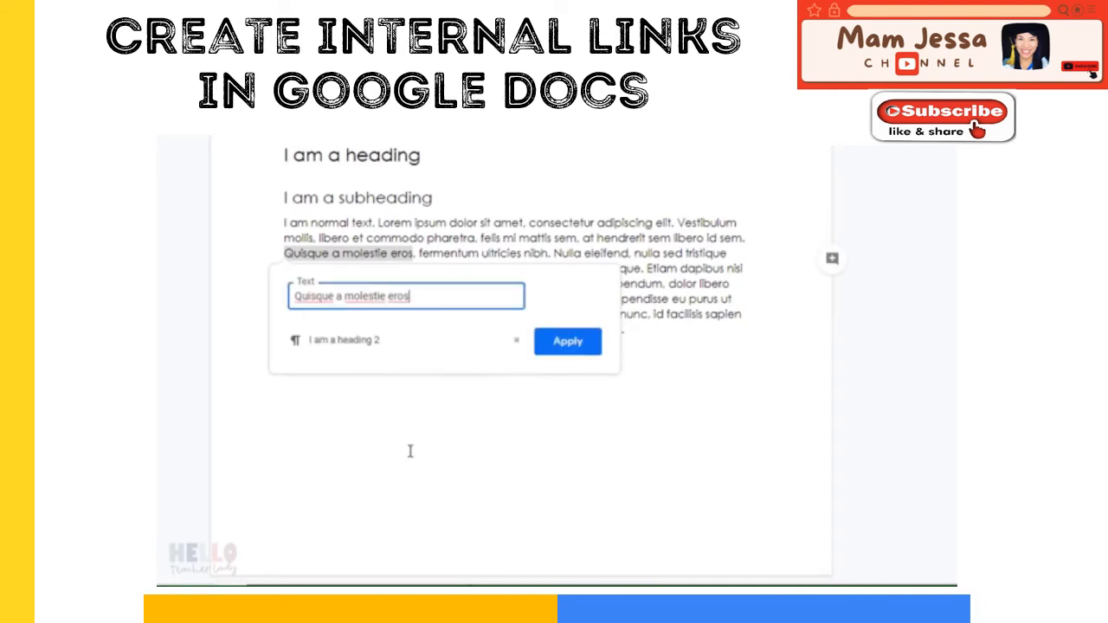
left_click(566, 345)
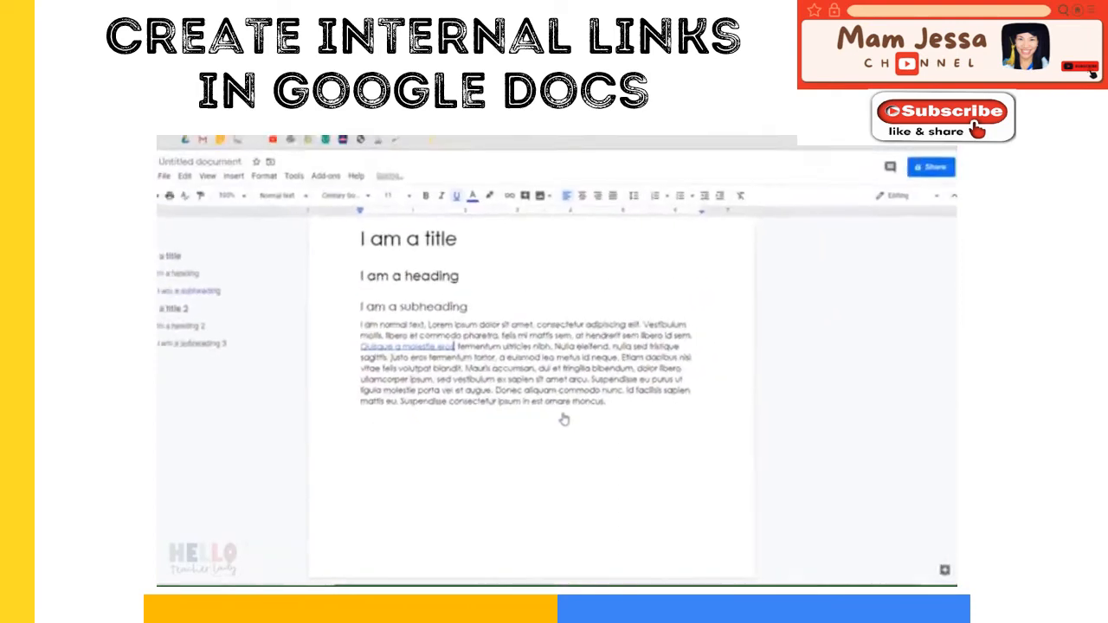
left_click(441, 368)
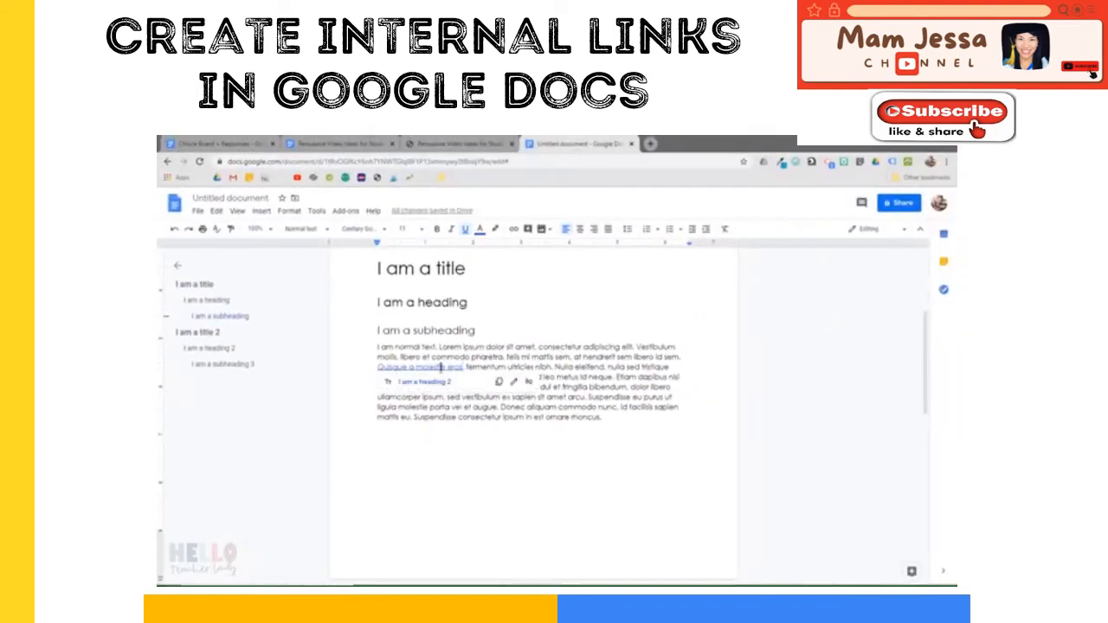
left_click(431, 383)
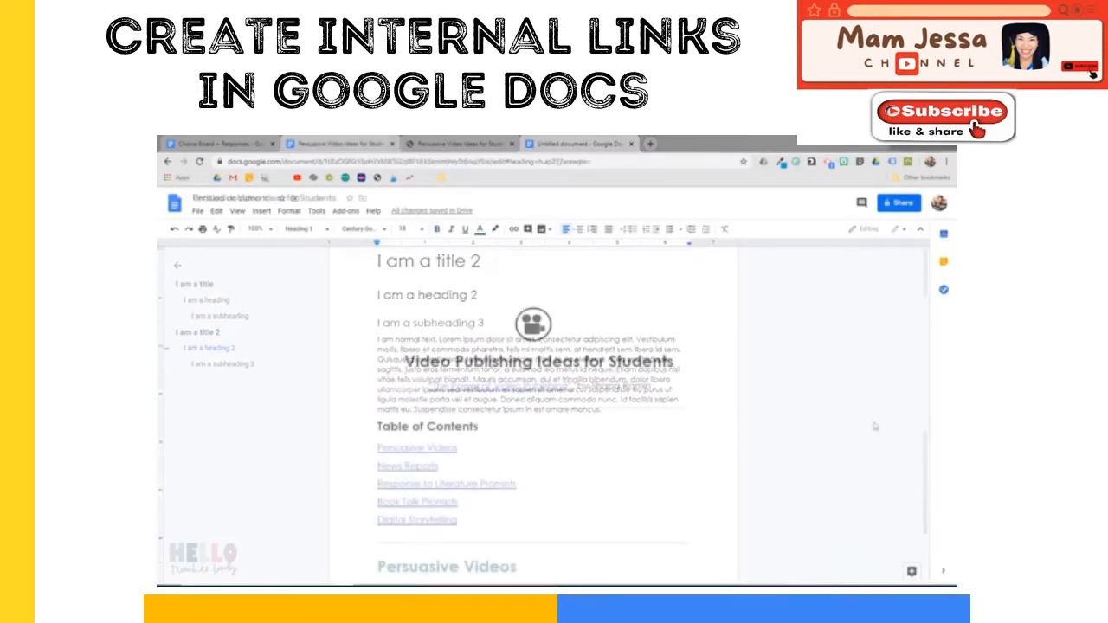
In the "Persuasive Video Ideas for Students" document, follow the "Persuasive Videos" contents link and go back up.
left_click(441, 447)
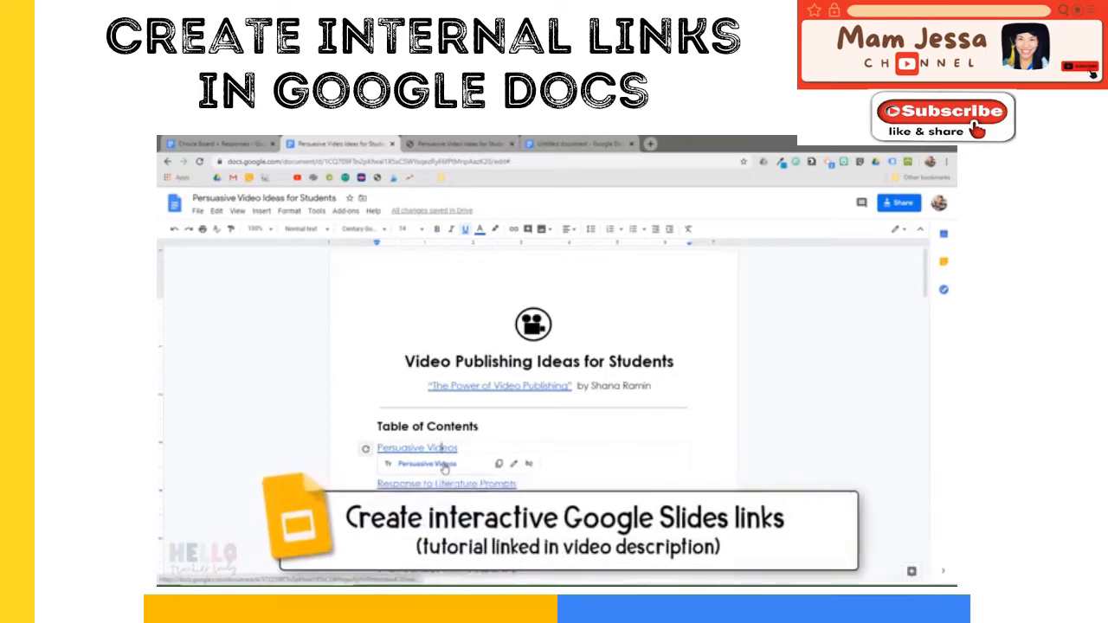
left_click(444, 463)
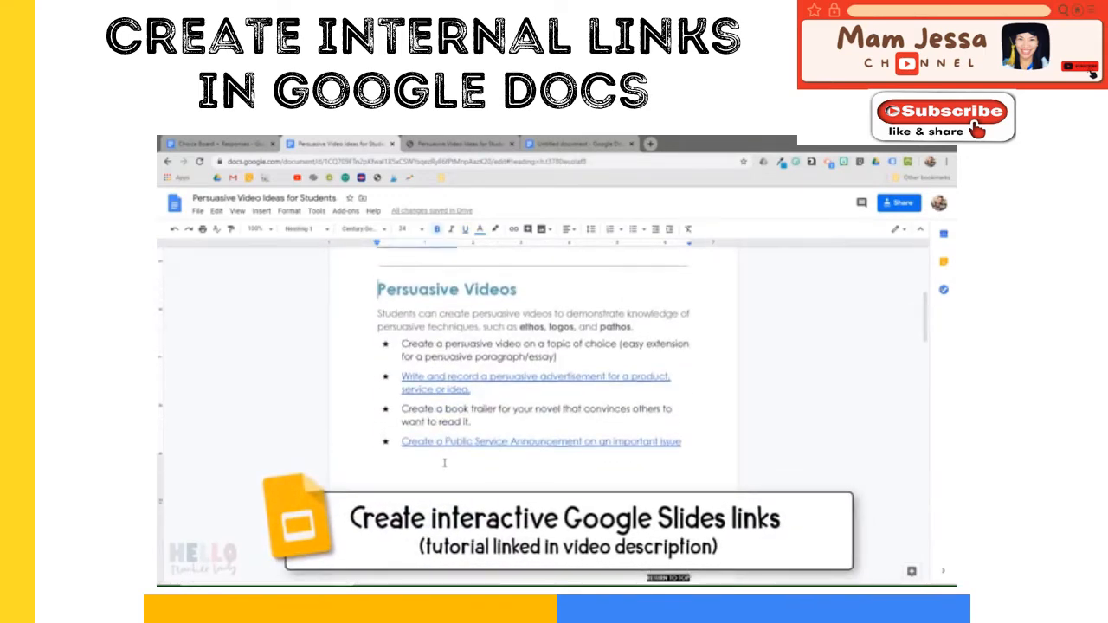
scroll(445, 468, "up", 4)
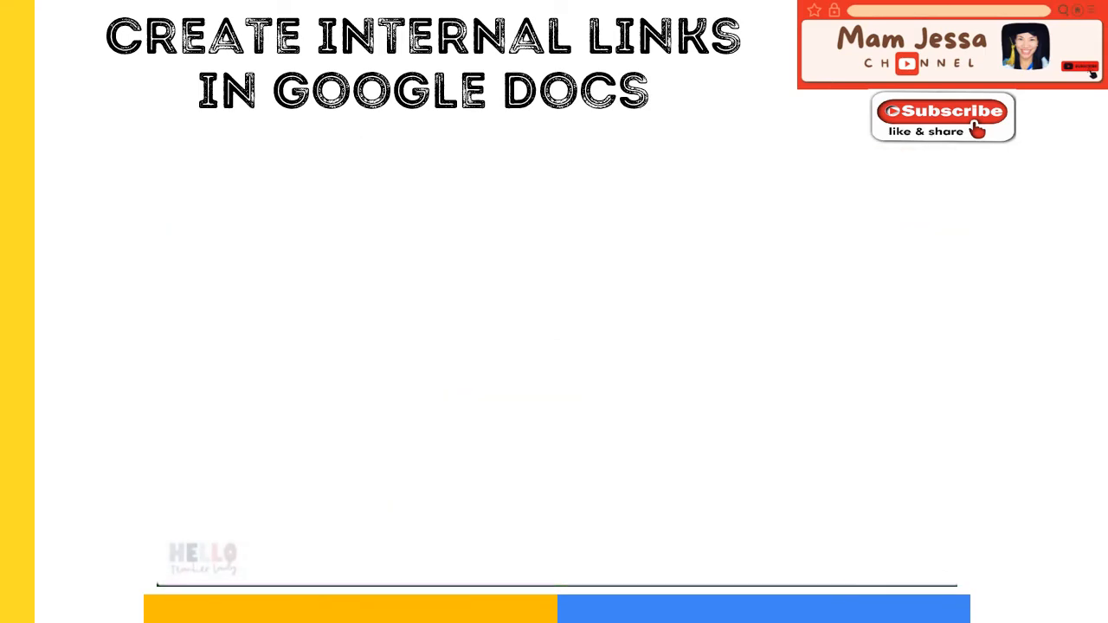